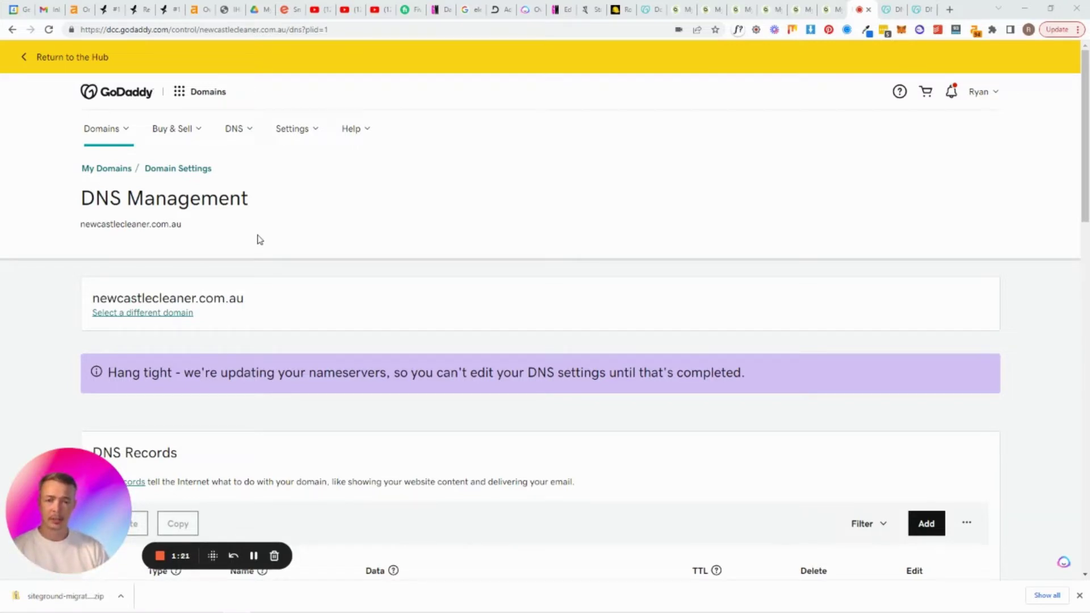
Scroll GoDaddy's DNS page to verify the nameservers read ns1.siteground.net and ns2.siteground.net
{"action": "scroll", "coordinate": [263, 467], "scroll_direction": "down", "scroll_amount": 3}
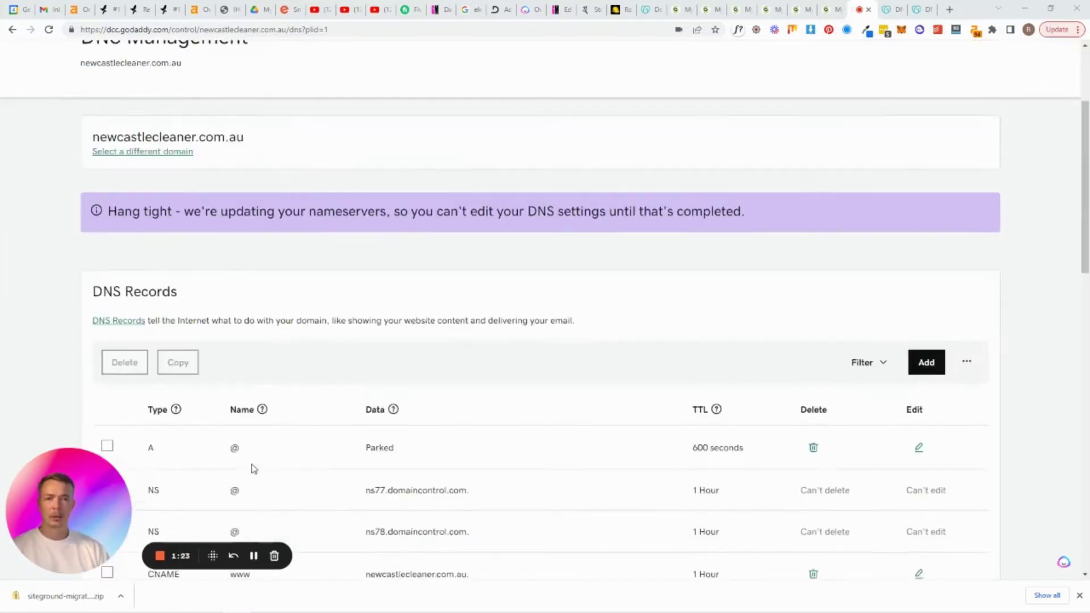
{"action": "scroll", "coordinate": [264, 466], "scroll_direction": "down", "scroll_amount": 9}
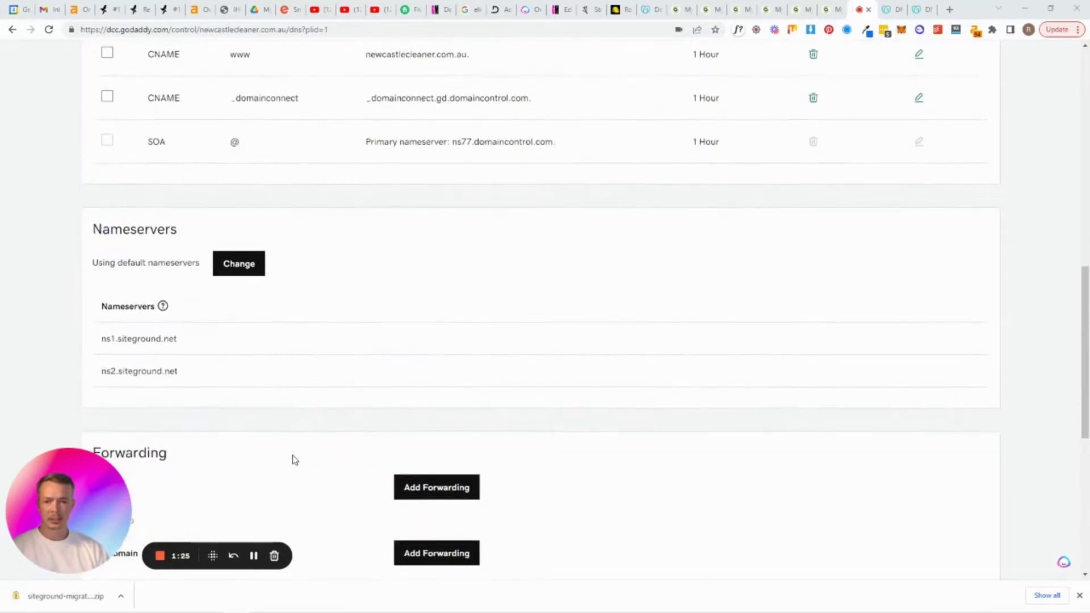
{"action": "scroll", "coordinate": [294, 458], "scroll_direction": "down", "scroll_amount": 1}
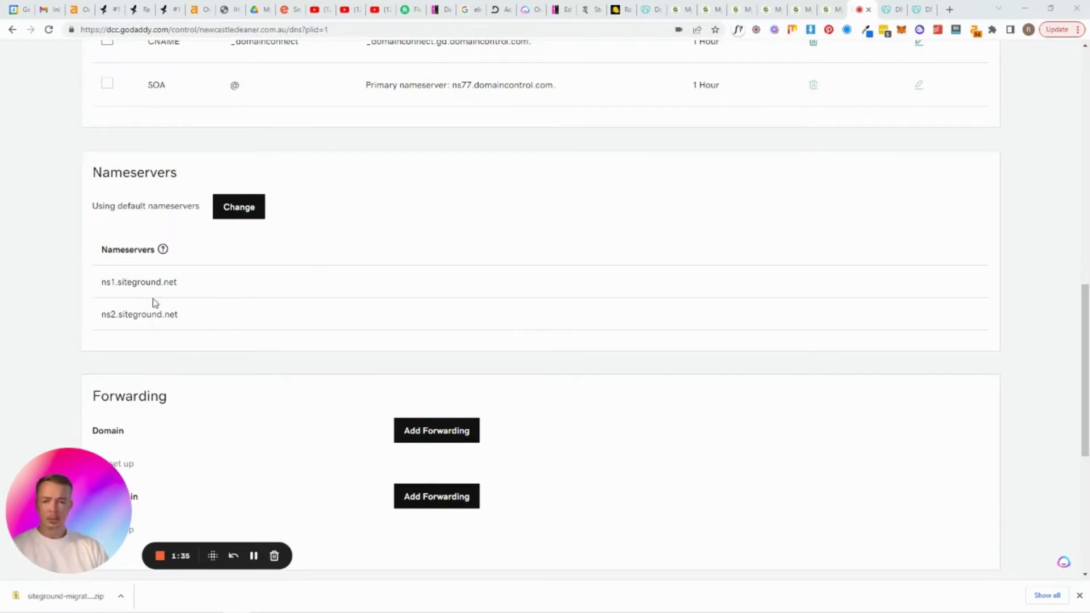
{"action": "scroll", "coordinate": [624, 318], "scroll_direction": "up", "scroll_amount": 2}
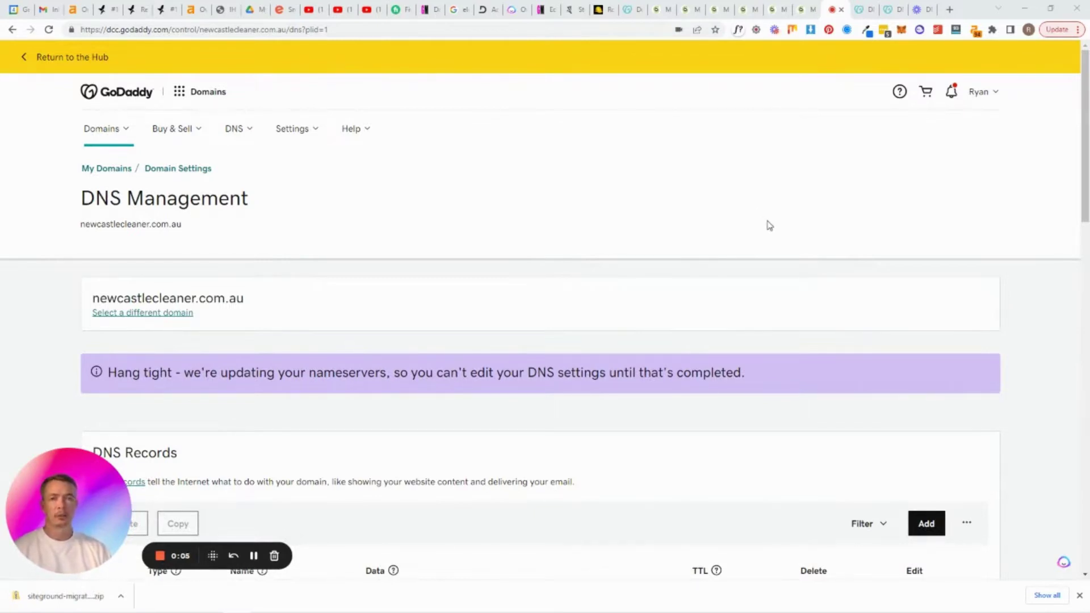
Start a new website in SiteGround using an existing domain
{"action": "left_click", "coordinate": [810, 12]}
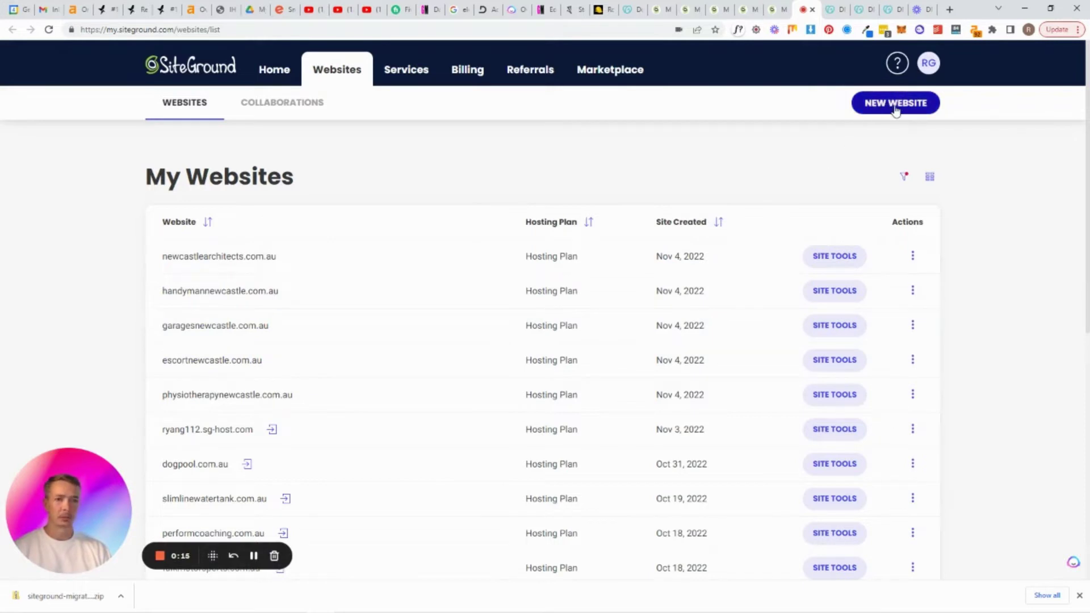
{"action": "left_click", "coordinate": [894, 103]}
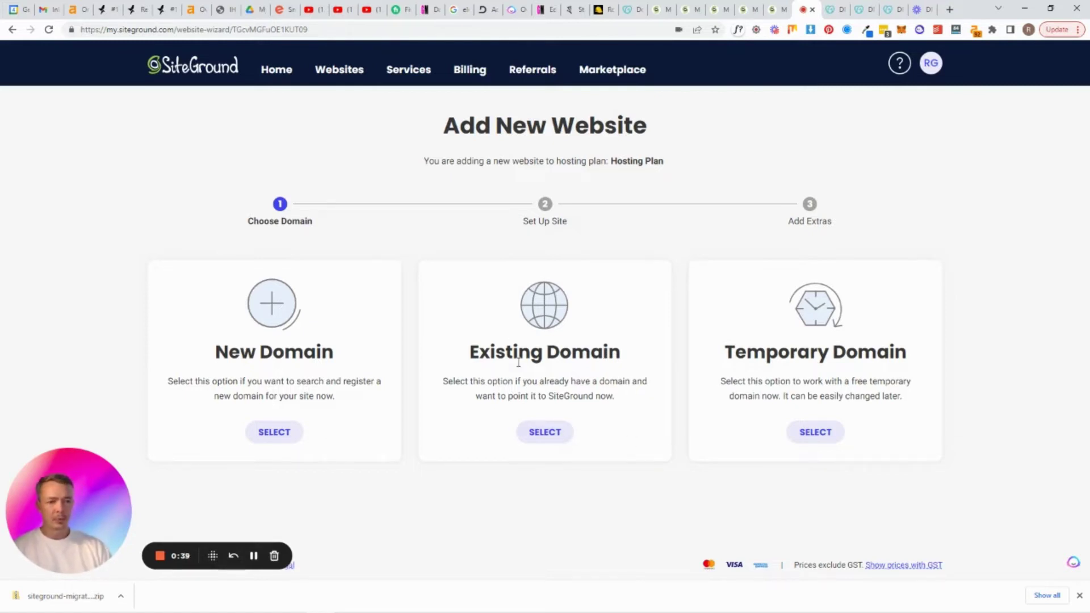
{"action": "left_click", "coordinate": [550, 438]}
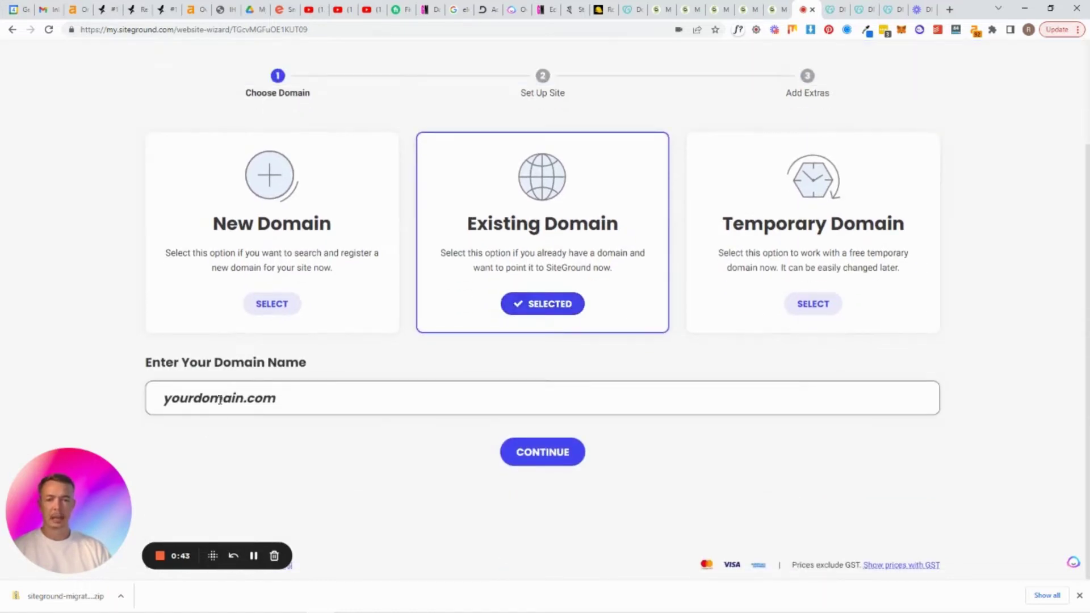
Copy newcastlecleaner.com.au from GoDaddy into the domain field and continue to site setup
{"action": "left_click", "coordinate": [242, 395]}
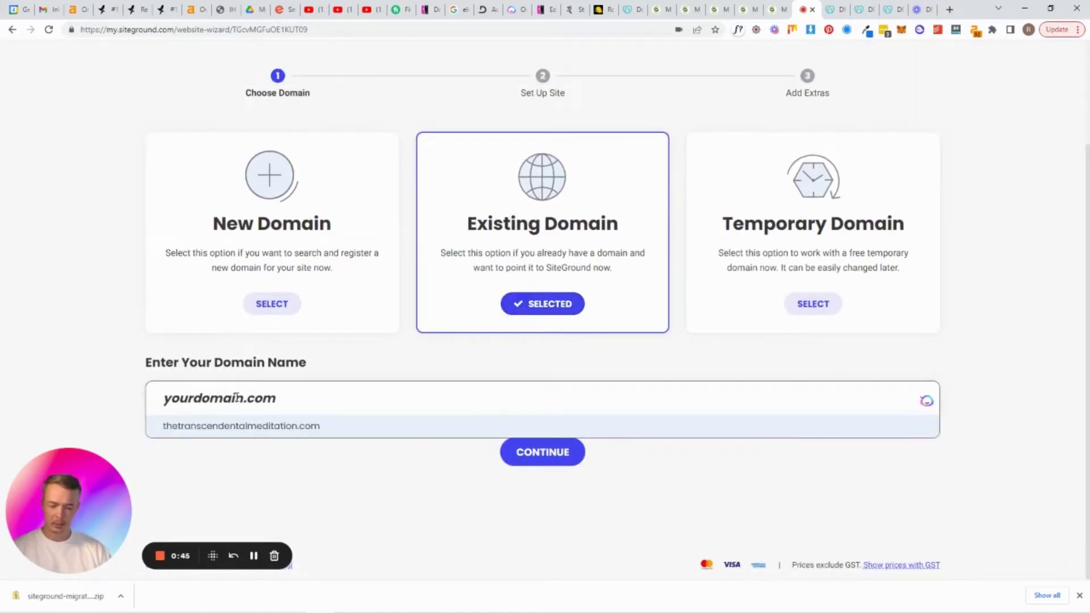
{"action": "key", "text": "ctrl+z"}
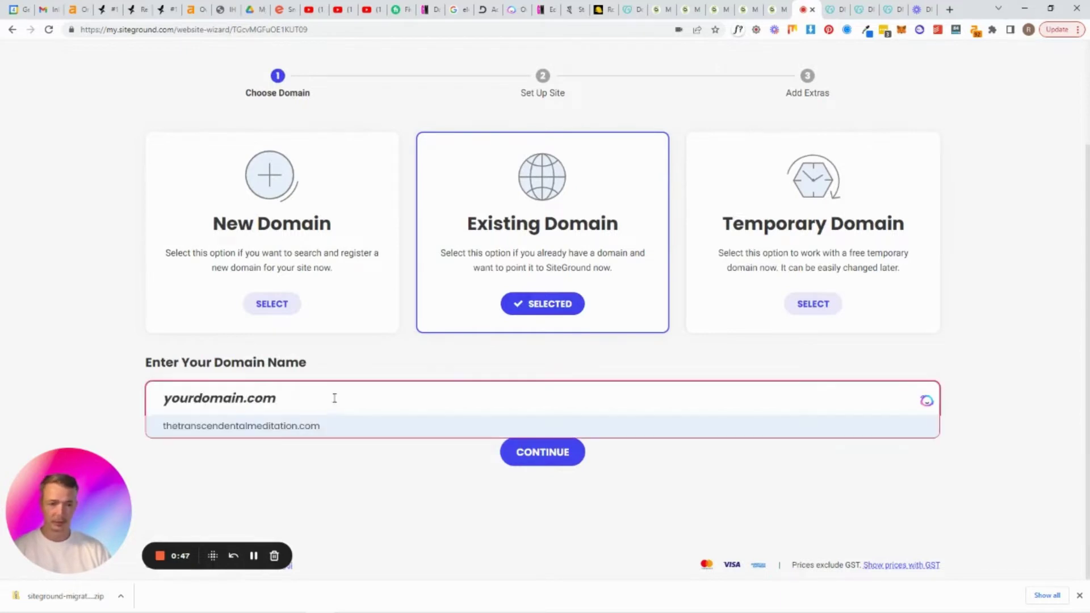
{"action": "left_click", "coordinate": [830, 10]}
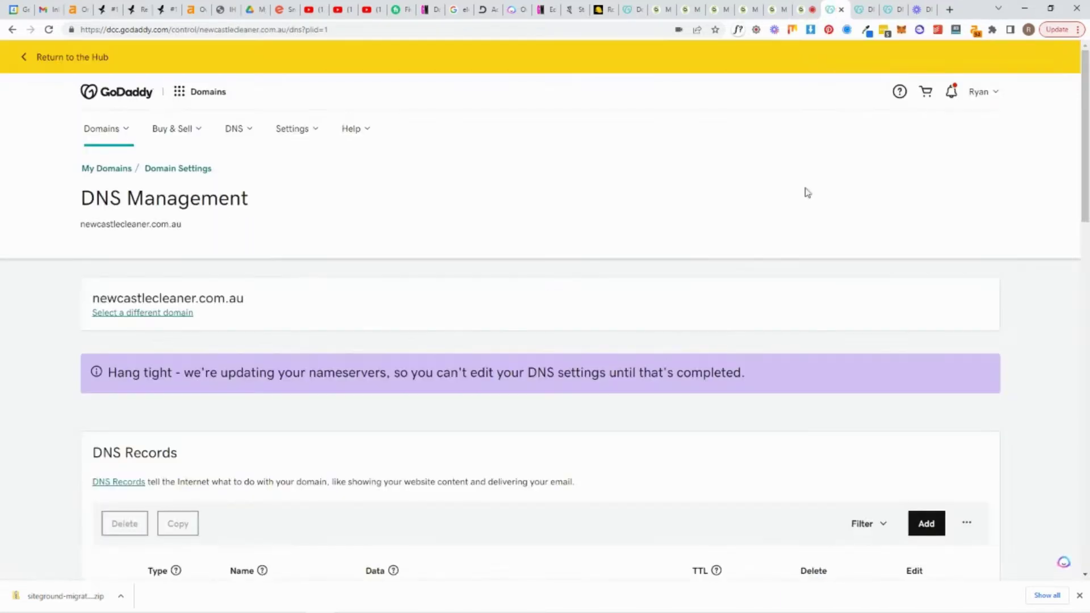
{"action": "double_click", "coordinate": [120, 225]}
{"action": "key", "text": "ctrl+c"}
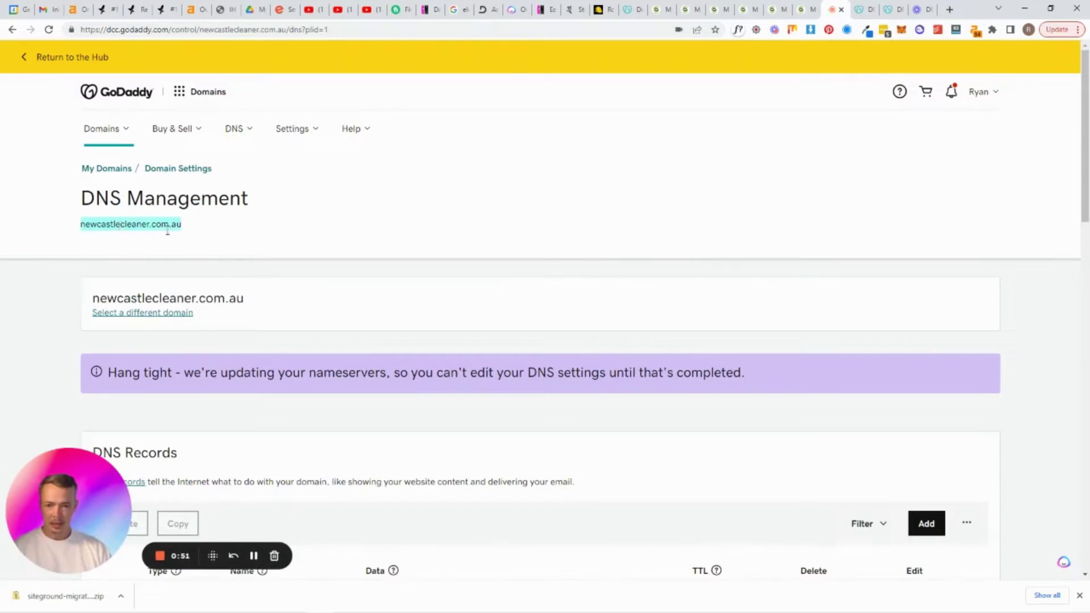
{"action": "left_click", "coordinate": [800, 10]}
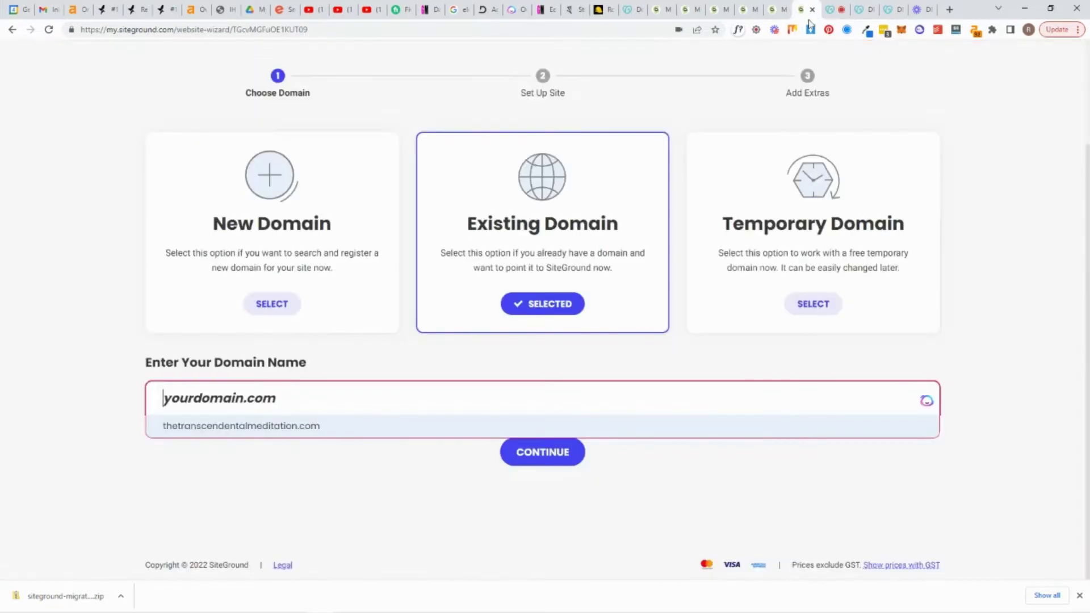
{"action": "key", "text": "ctrl+v"}
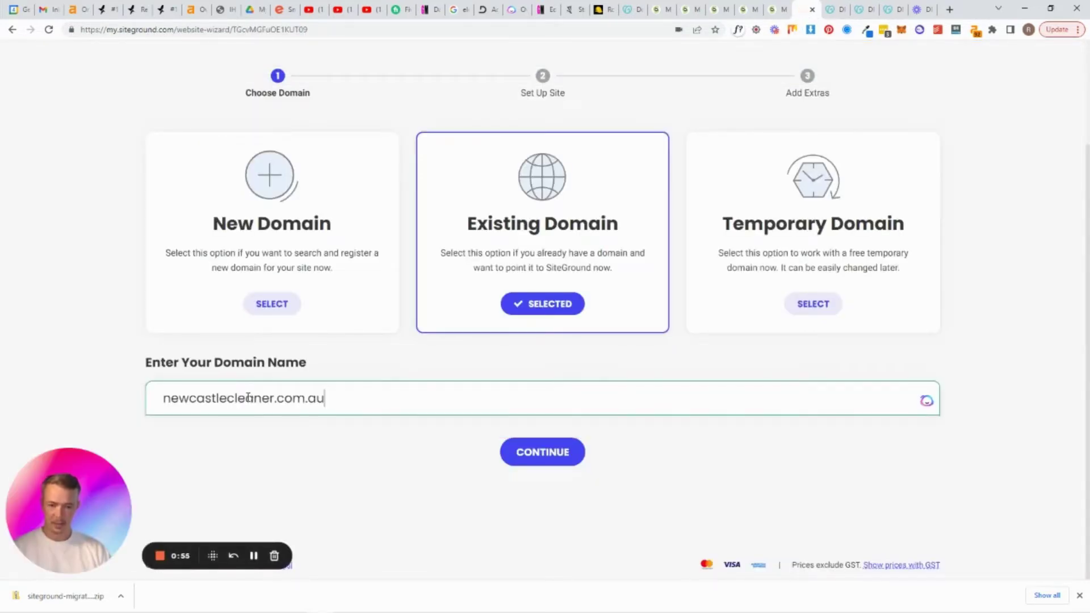
{"action": "left_click", "coordinate": [544, 457]}
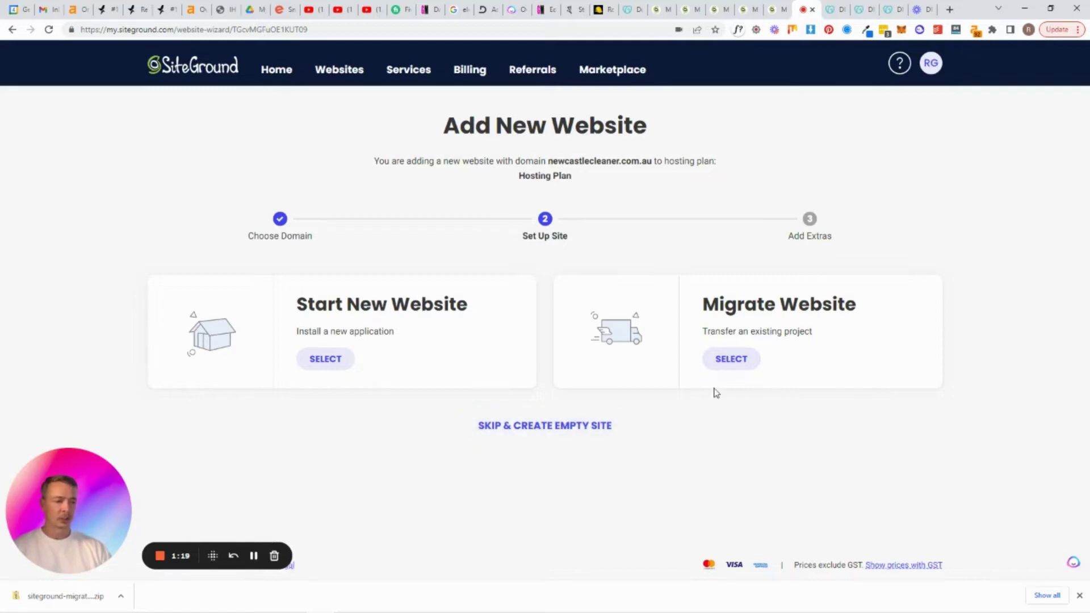
Choose Migrate Website with the free Superfast WordPress Automigration option and continue
{"action": "left_click", "coordinate": [745, 364]}
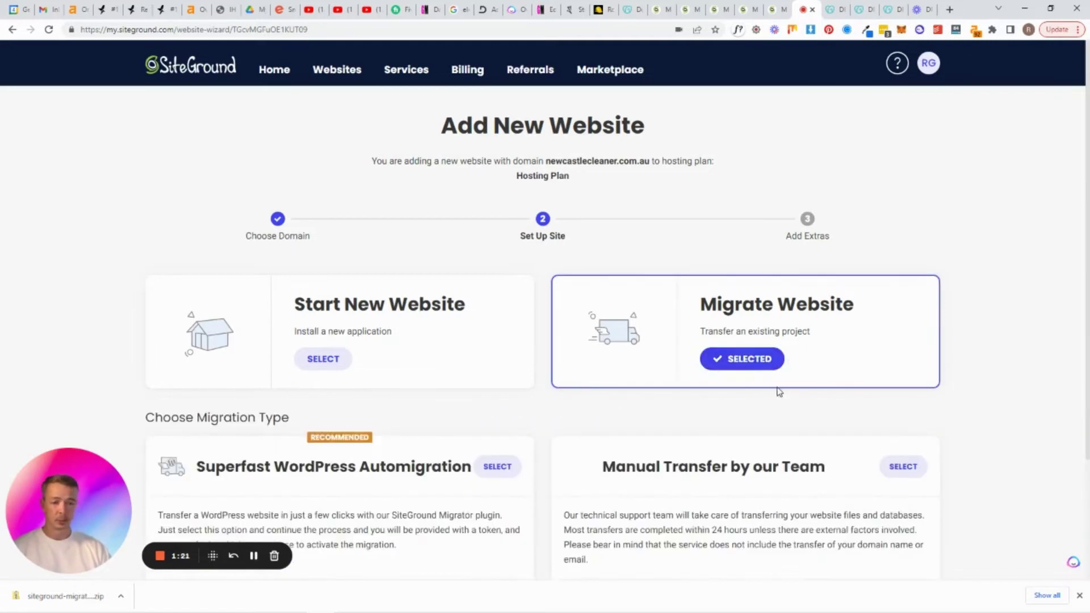
{"action": "scroll", "coordinate": [511, 386], "scroll_direction": "down", "scroll_amount": 3}
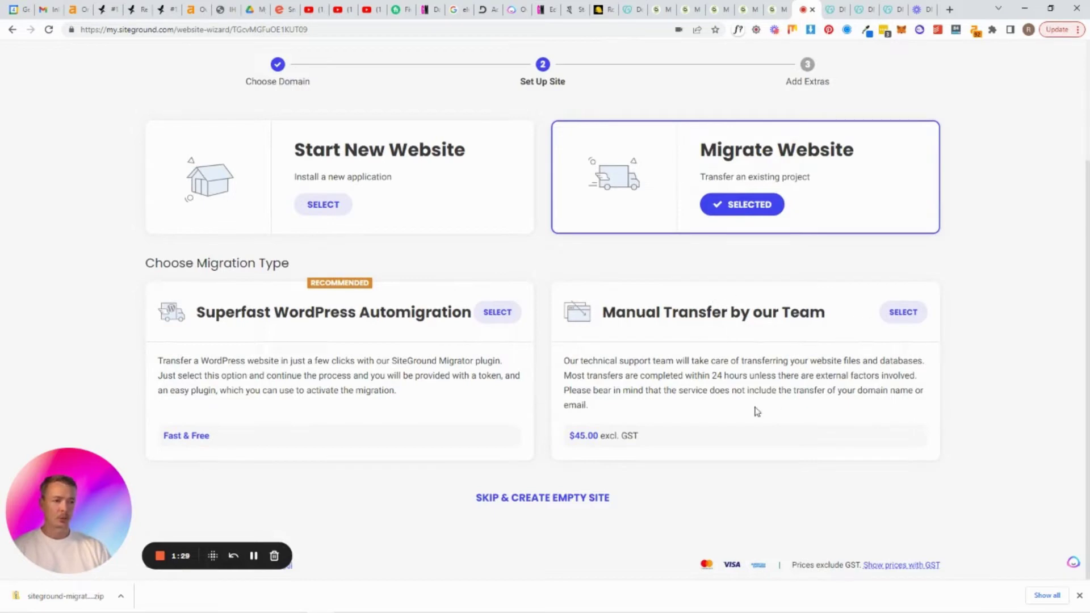
{"action": "left_click", "coordinate": [507, 323]}
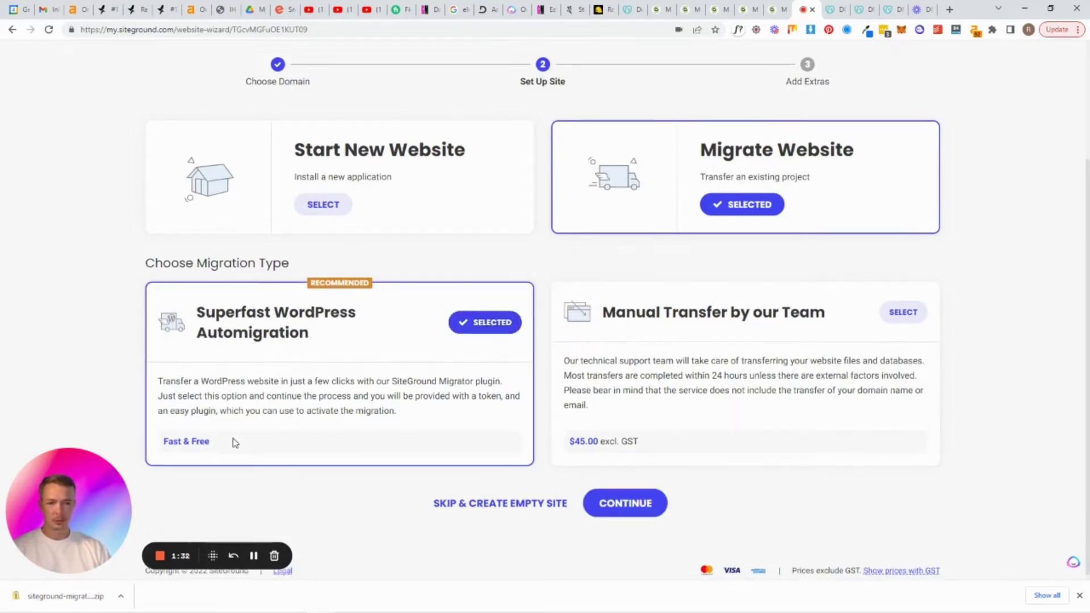
{"action": "left_click", "coordinate": [652, 502]}
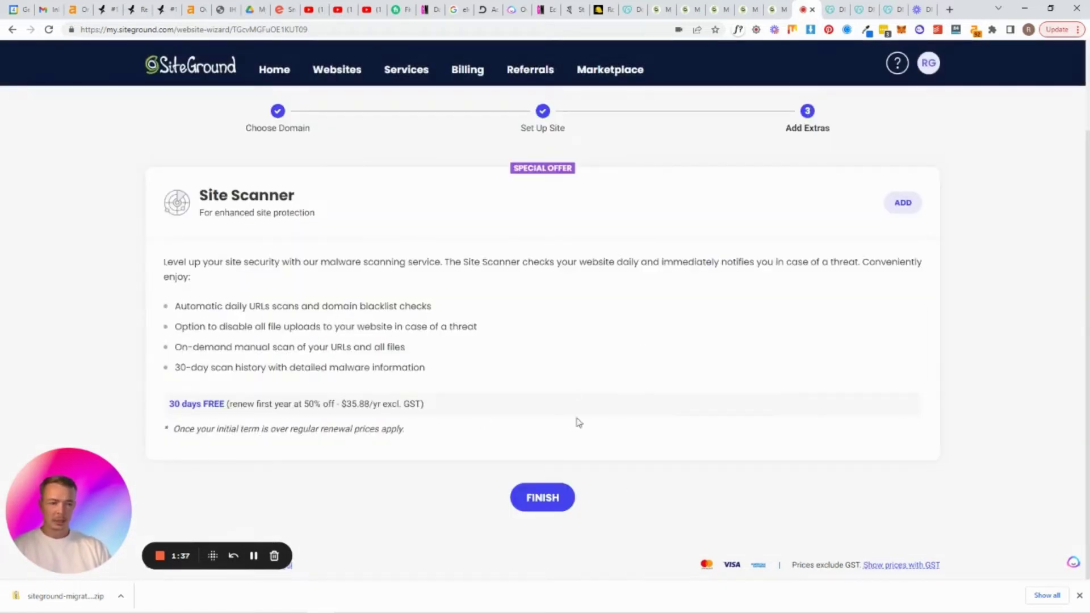
Skip the Site Scanner extra and finish creating the site
{"action": "left_click", "coordinate": [546, 503]}
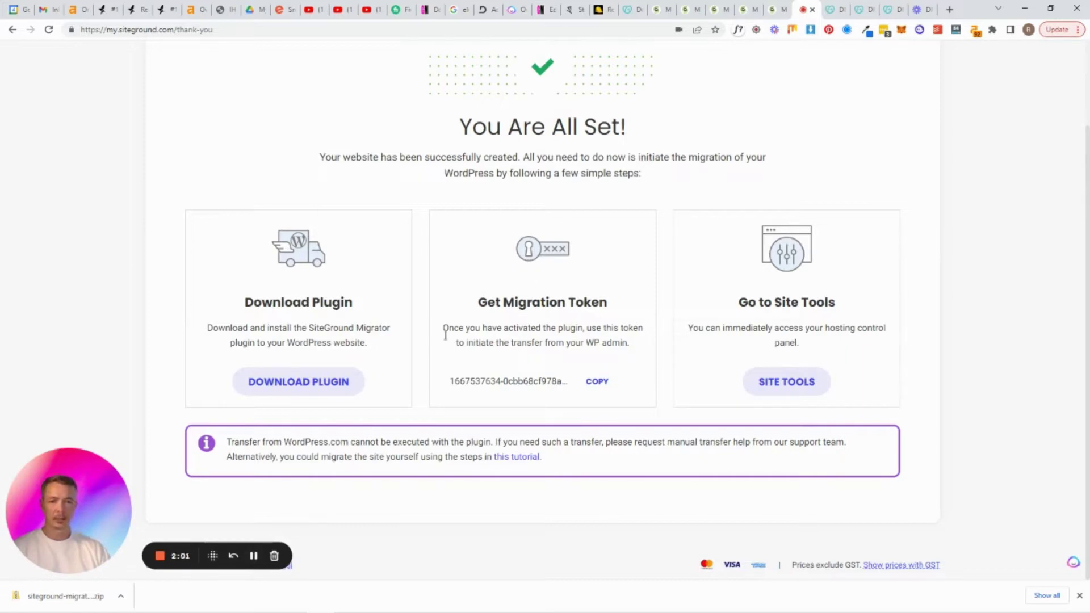
Download the Migrator plugin, copy the migration token, then open newcastlecleaner.com.au's Site Tools
{"action": "left_click", "coordinate": [293, 388]}
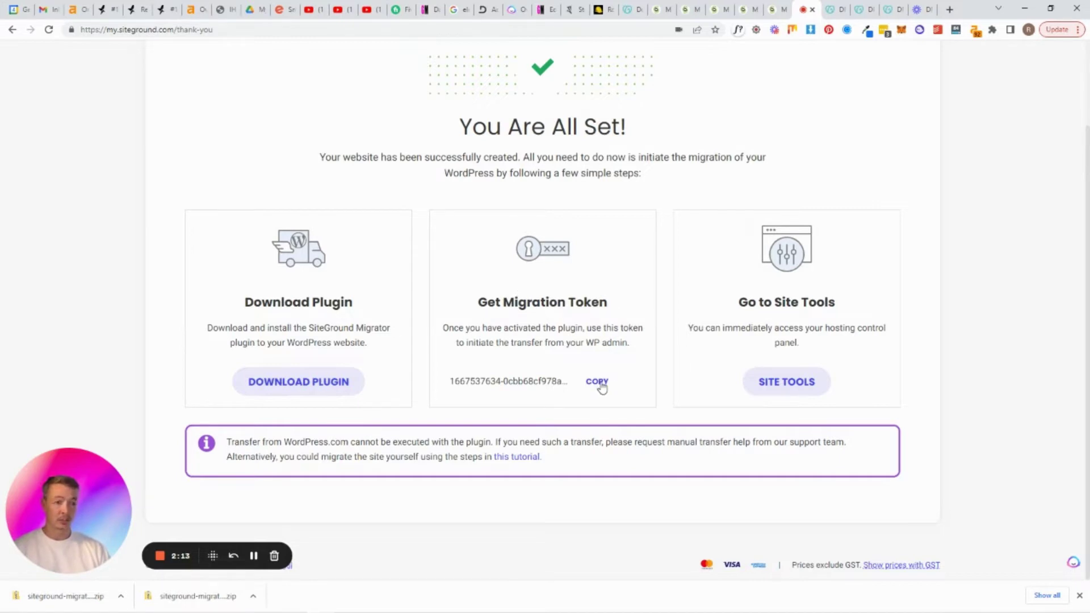
{"action": "left_click", "coordinate": [602, 388]}
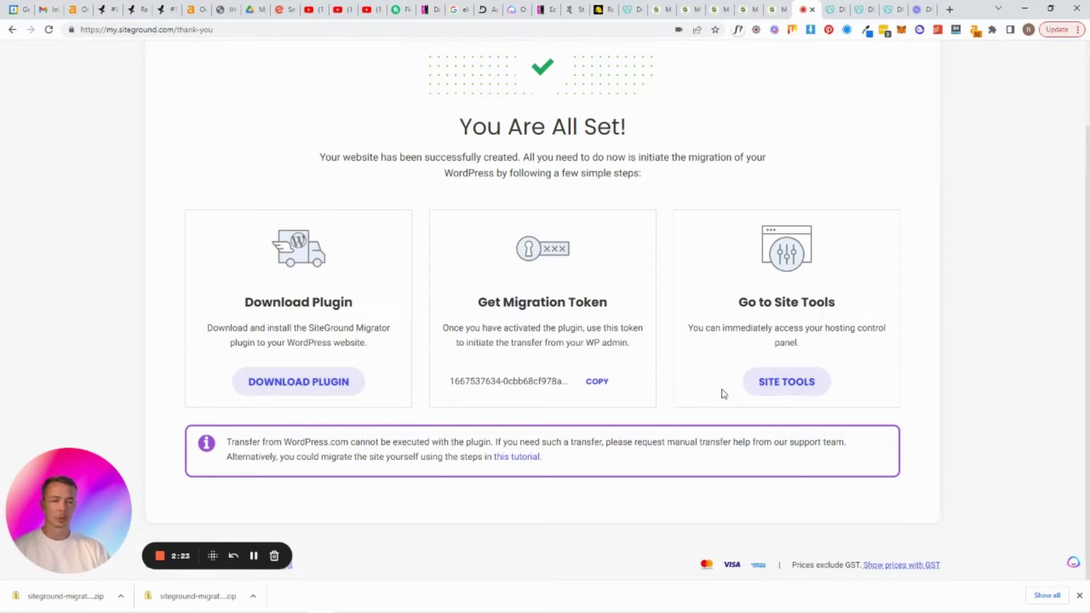
{"action": "left_click", "coordinate": [798, 383]}
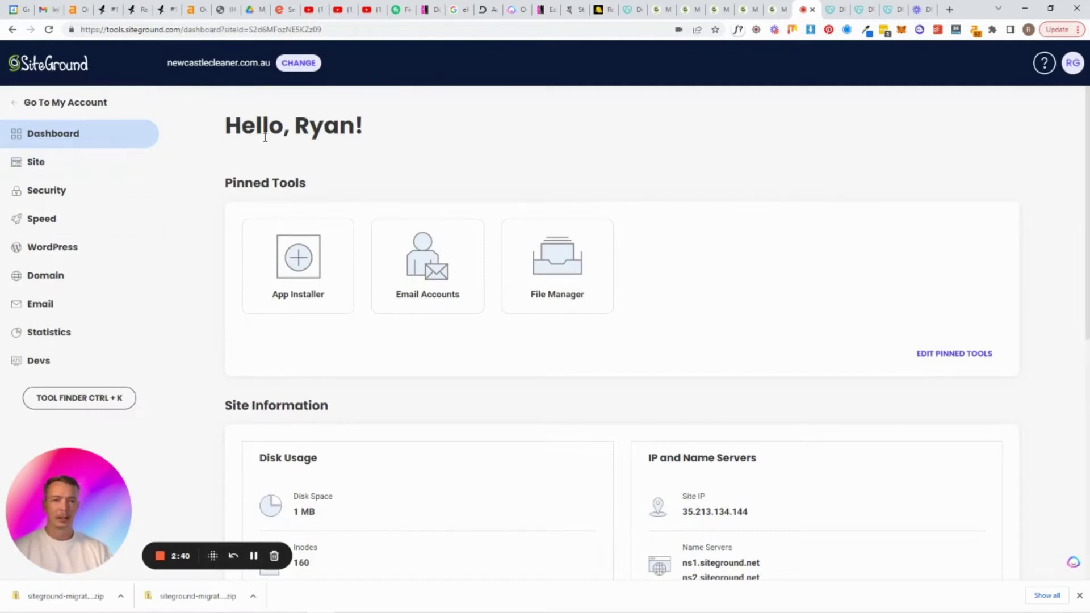
{"action": "scroll", "coordinate": [699, 323], "scroll_direction": "down", "scroll_amount": 1}
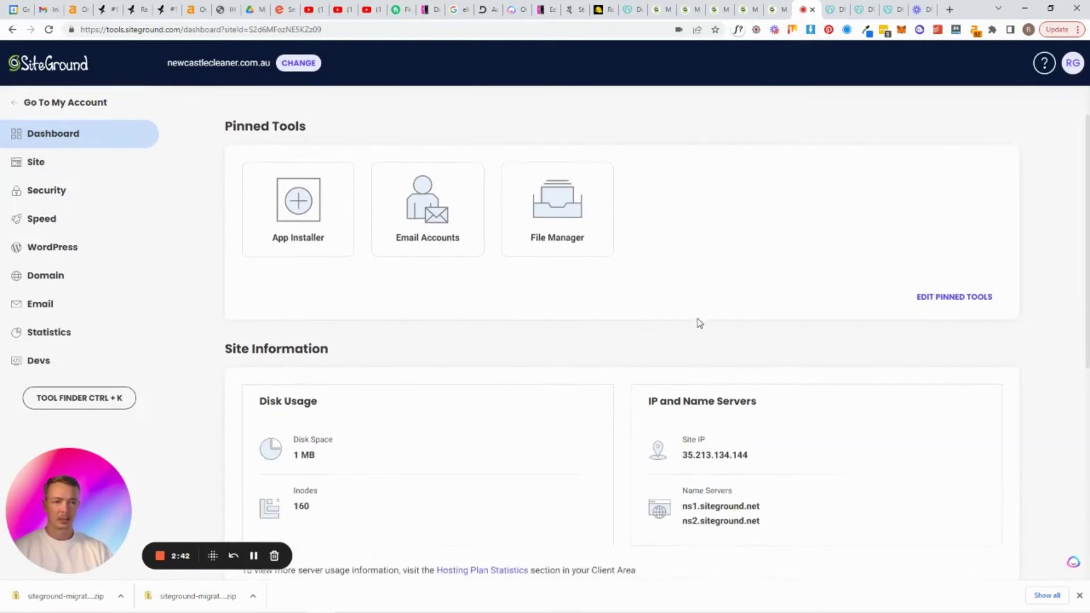
{"action": "scroll", "coordinate": [701, 323], "scroll_direction": "down", "scroll_amount": 1}
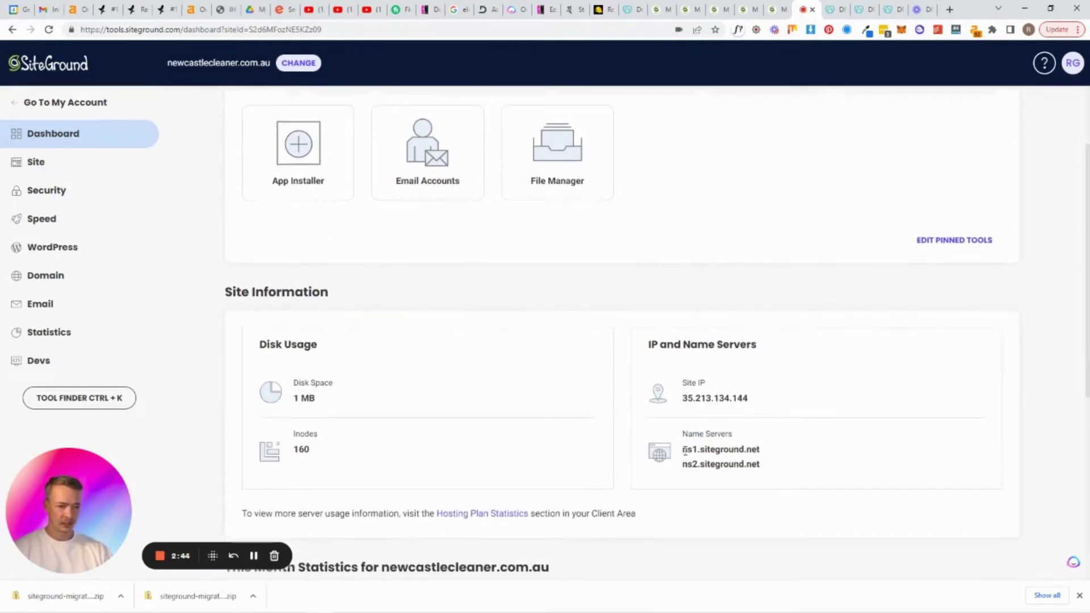
{"action": "left_click_drag", "start_coordinate": [684, 450], "coordinate": [762, 457]}
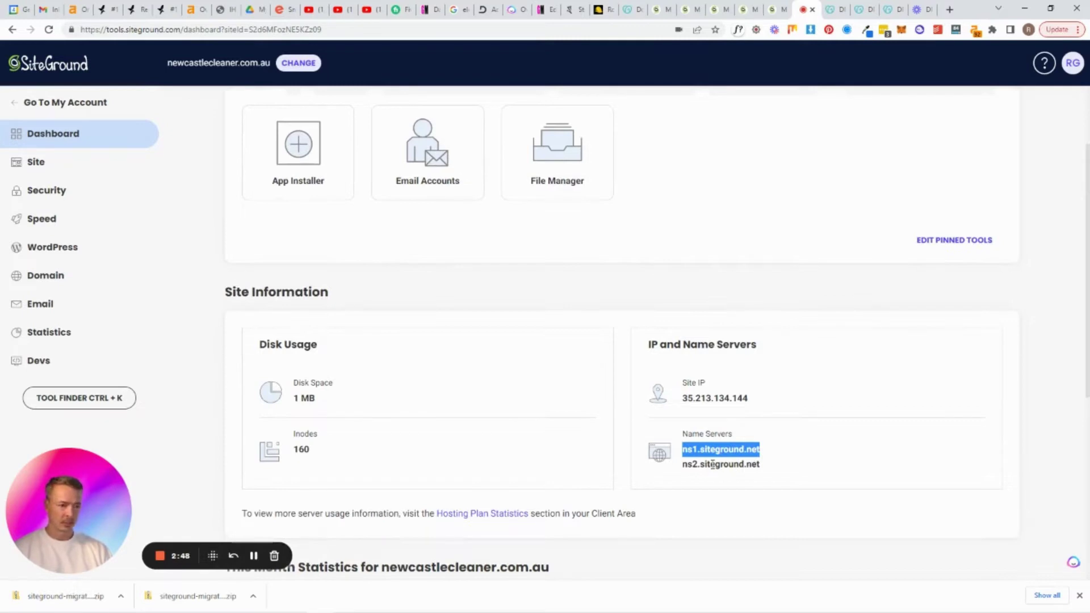
{"action": "left_click", "coordinate": [742, 467]}
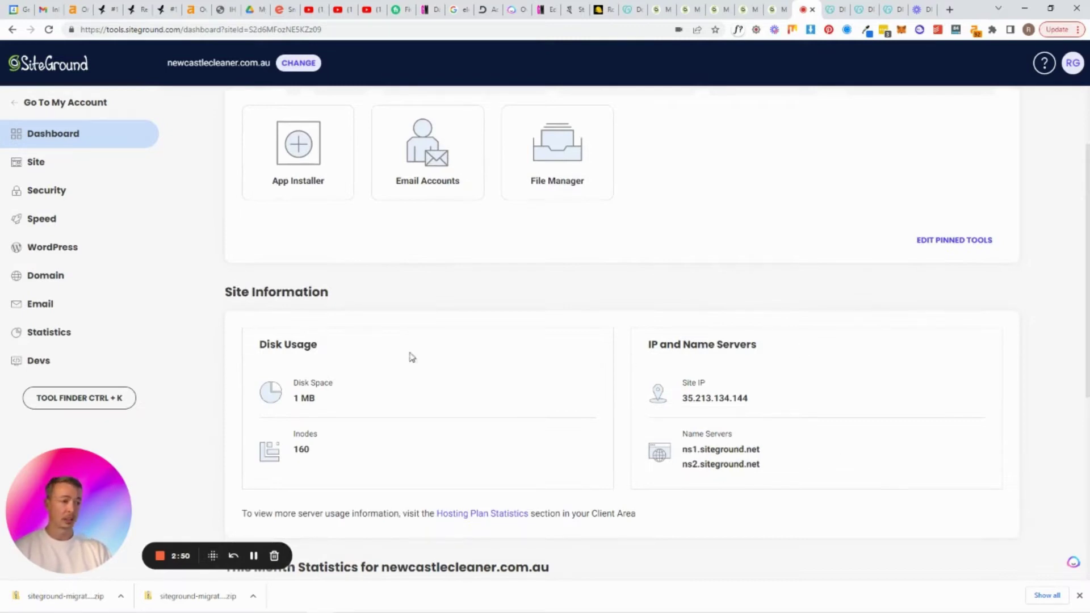
{"action": "scroll", "coordinate": [489, 458], "scroll_direction": "up", "scroll_amount": 2}
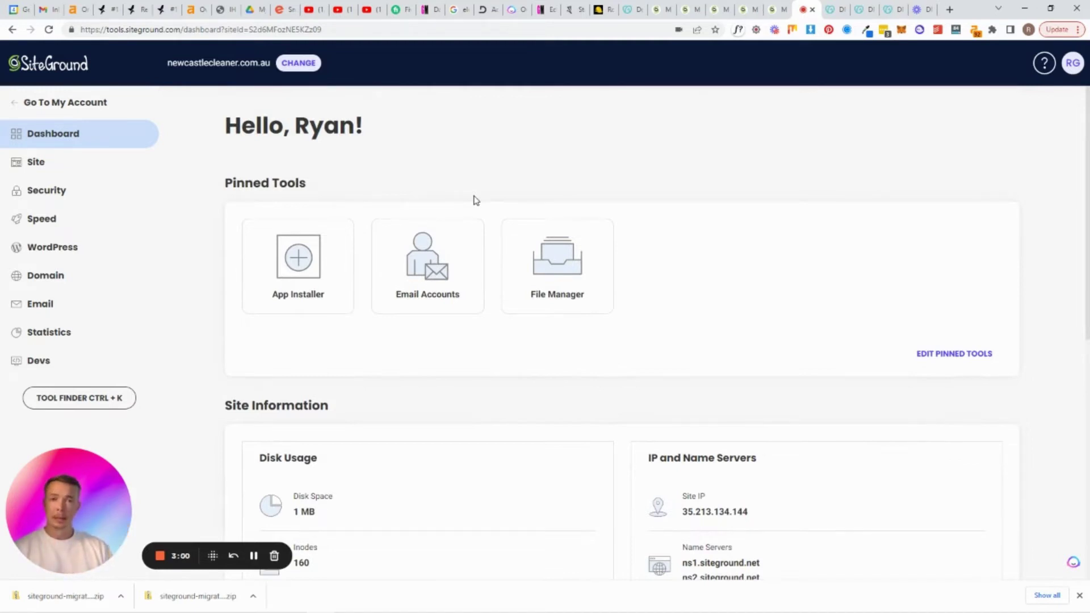
{"action": "scroll", "coordinate": [476, 200], "scroll_direction": "down", "scroll_amount": 3}
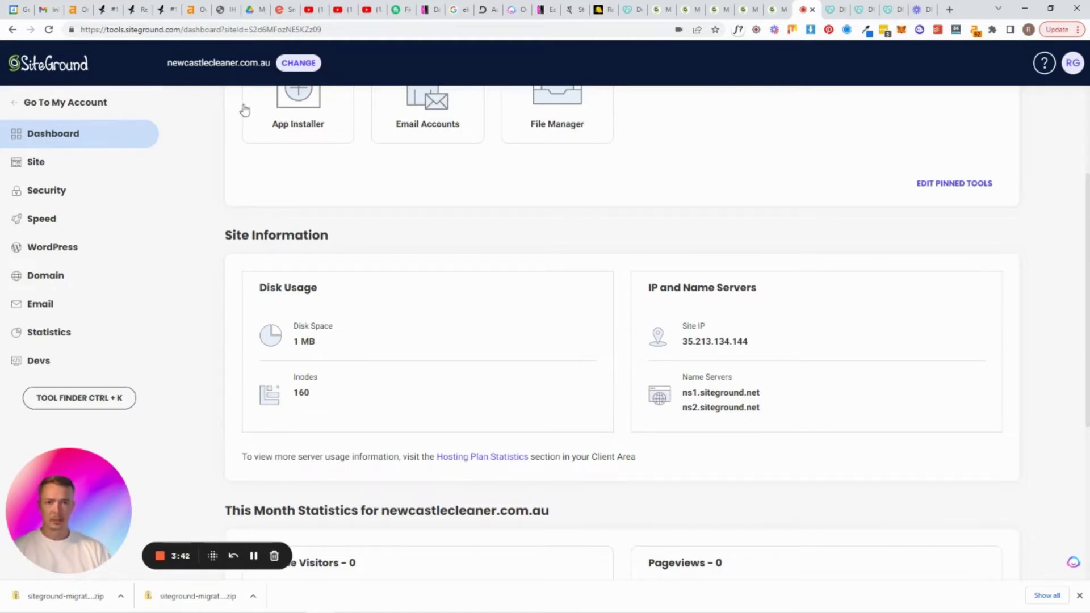
{"action": "scroll", "coordinate": [258, 227], "scroll_direction": "down", "scroll_amount": 1}
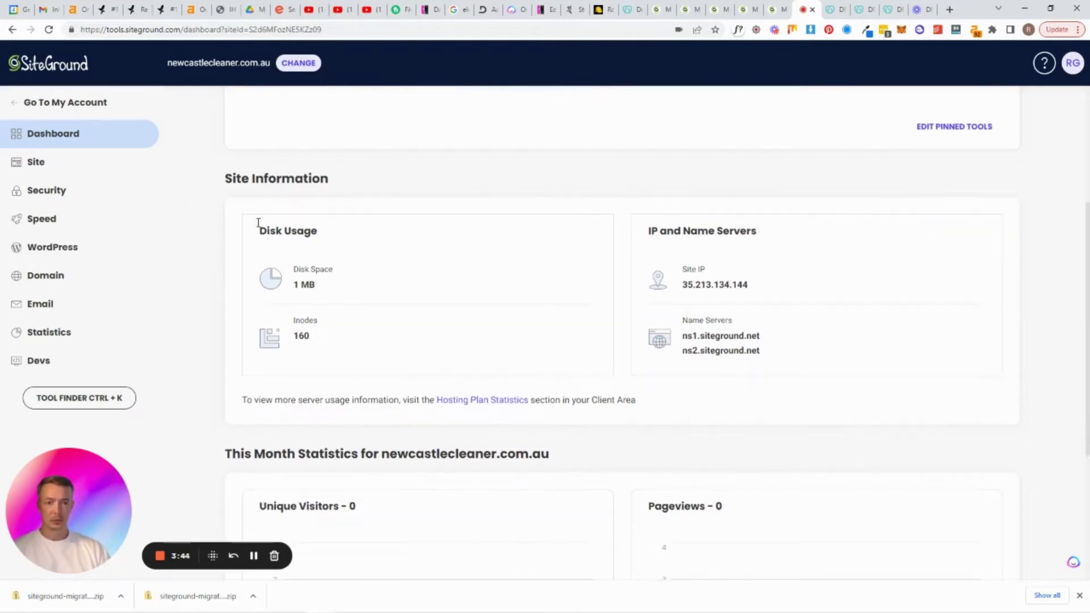
{"action": "scroll", "coordinate": [261, 229], "scroll_direction": "up", "scroll_amount": 3}
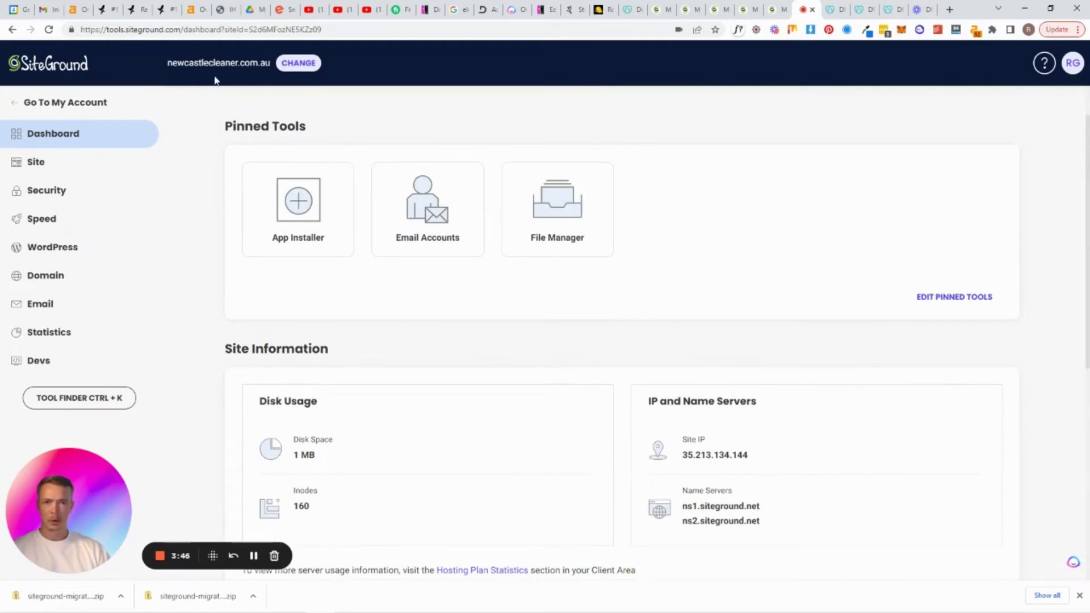
Open the site selector and scroll through the list of hosted sites
{"action": "left_click", "coordinate": [297, 64]}
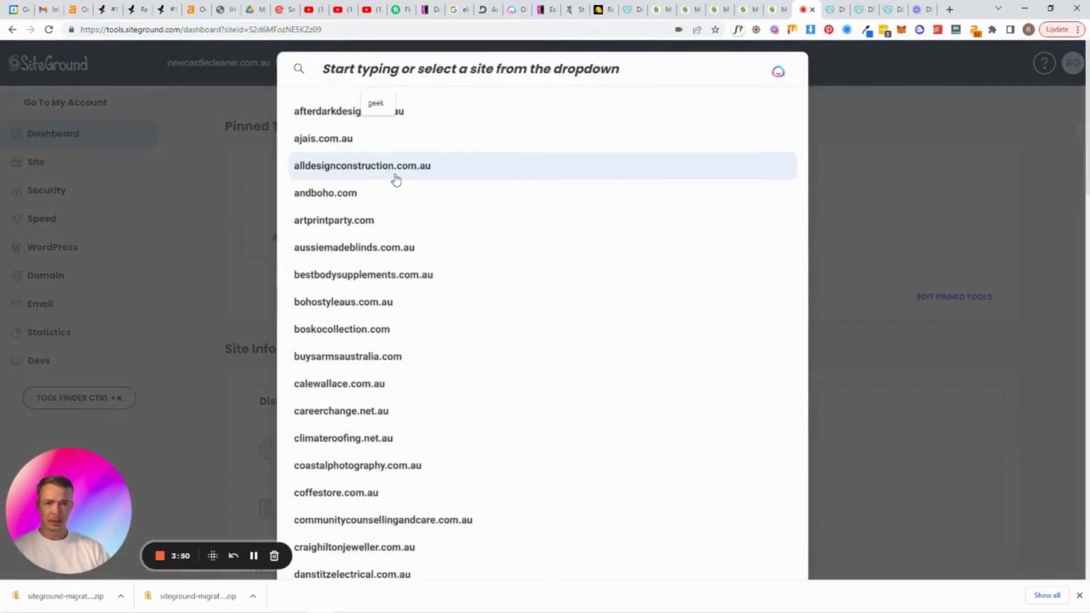
{"action": "scroll", "coordinate": [414, 192], "scroll_direction": "down", "scroll_amount": 1}
{"action": "scroll", "coordinate": [416, 253], "scroll_direction": "down", "scroll_amount": 3}
{"action": "scroll", "coordinate": [443, 333], "scroll_direction": "down", "scroll_amount": 4}
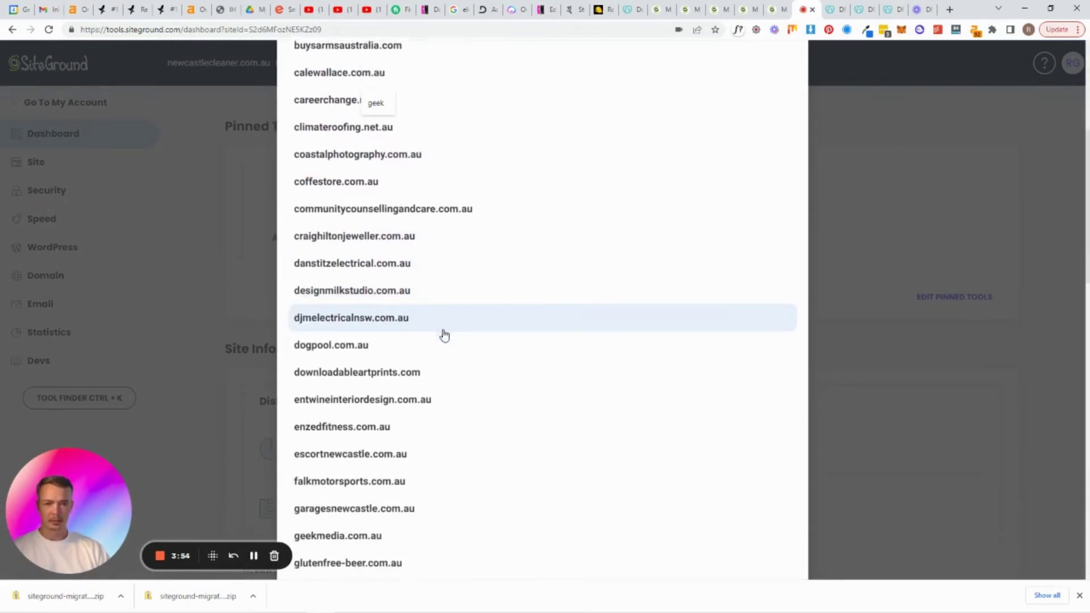
{"action": "scroll", "coordinate": [387, 335], "scroll_direction": "down", "scroll_amount": 3}
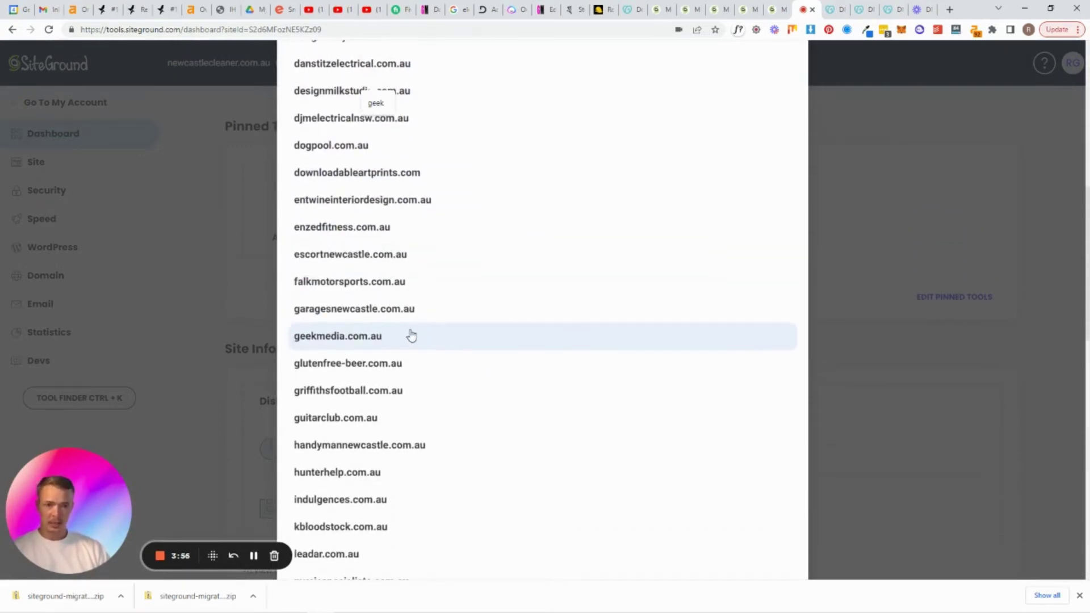
{"action": "scroll", "coordinate": [387, 320], "scroll_direction": "down", "scroll_amount": 2}
{"action": "scroll", "coordinate": [388, 321], "scroll_direction": "down", "scroll_amount": 3}
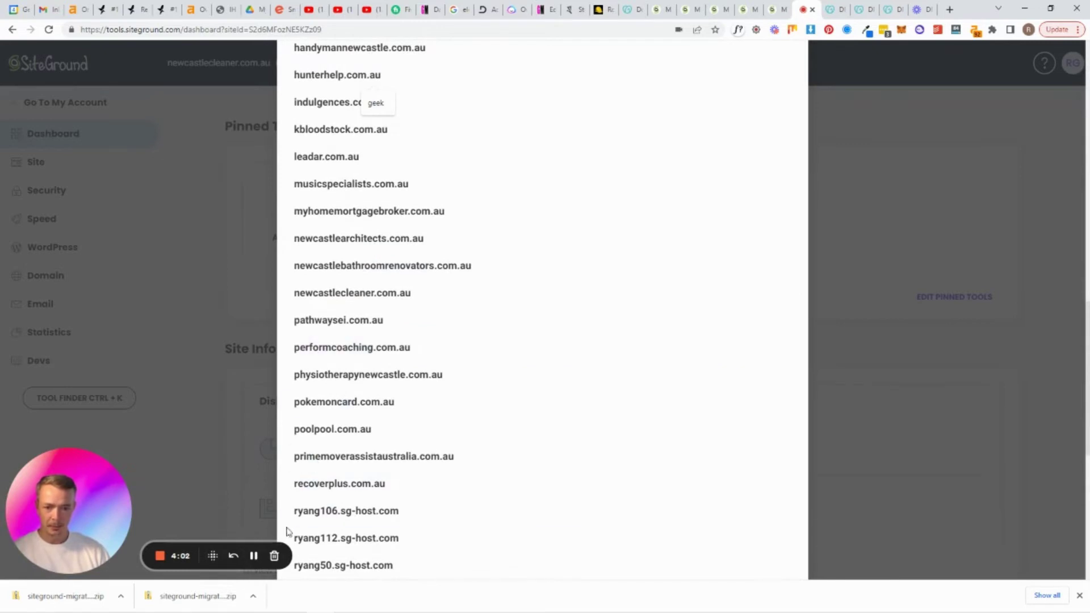
{"action": "scroll", "coordinate": [389, 471], "scroll_direction": "up", "scroll_amount": 7}
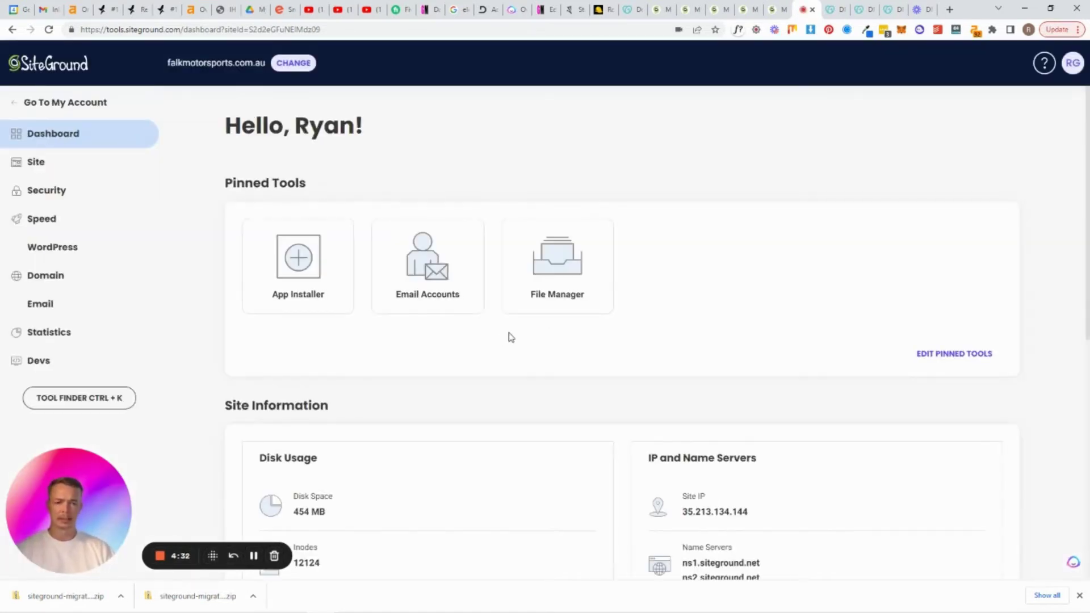
Open WordPress > Install & Manage for falkmotorsports.com.au
{"action": "scroll", "coordinate": [514, 343], "scroll_direction": "down", "scroll_amount": 1}
{"action": "scroll", "coordinate": [516, 348], "scroll_direction": "down", "scroll_amount": 1}
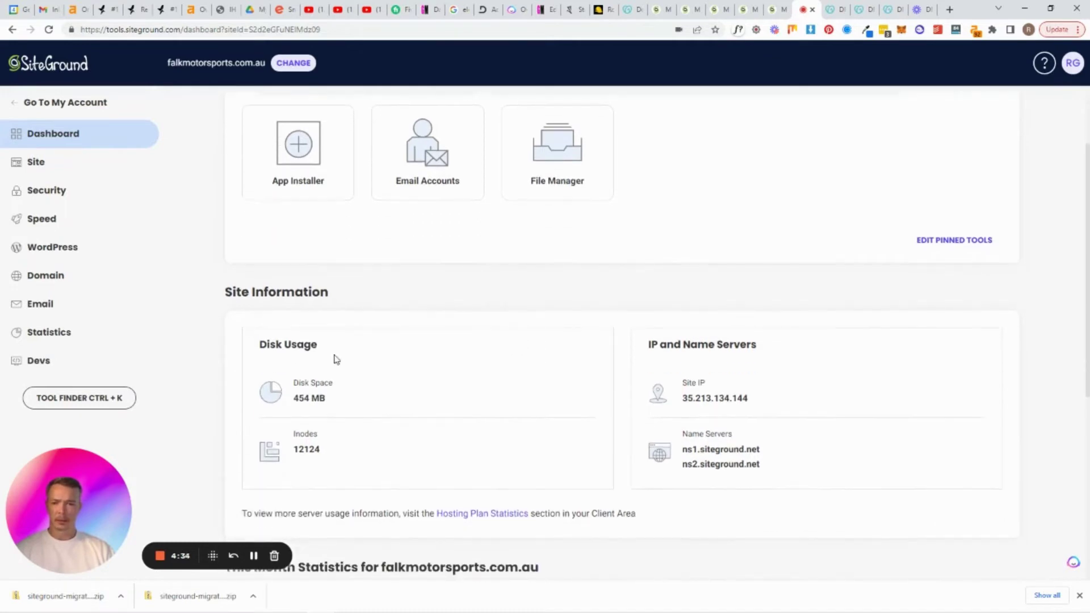
{"action": "left_click", "coordinate": [78, 250]}
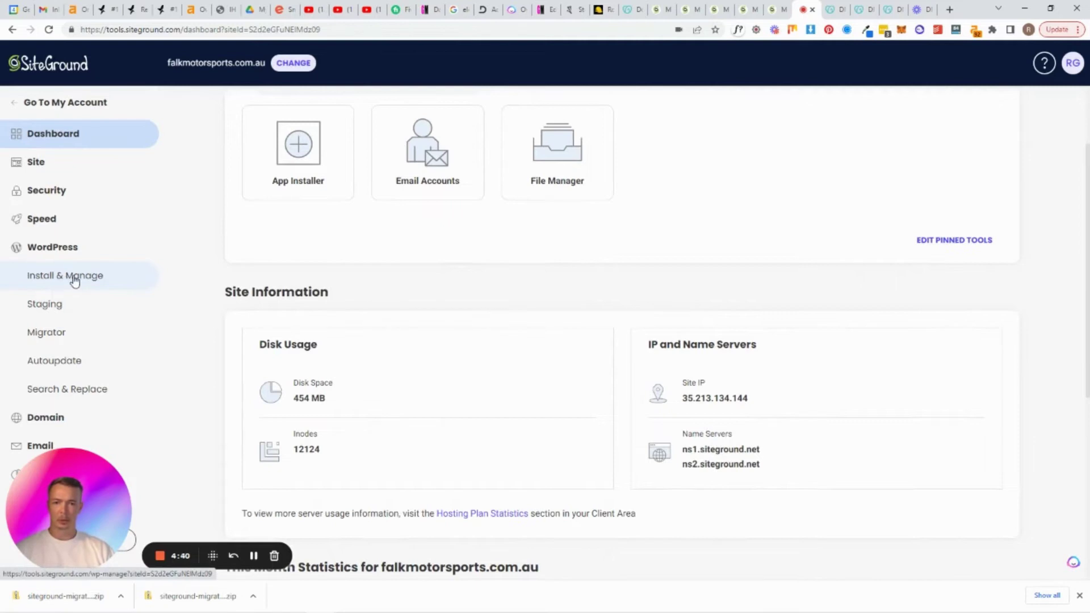
{"action": "left_click", "coordinate": [74, 277]}
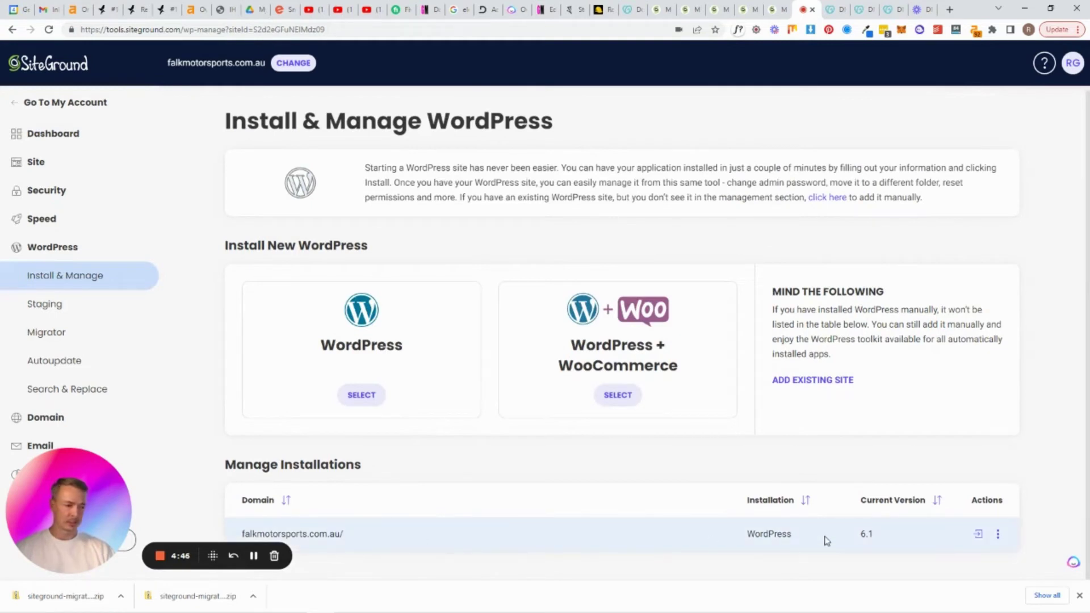
Log in to the falkmotorsports.com.au WordPress admin from its installation row
{"action": "left_click", "coordinate": [977, 536]}
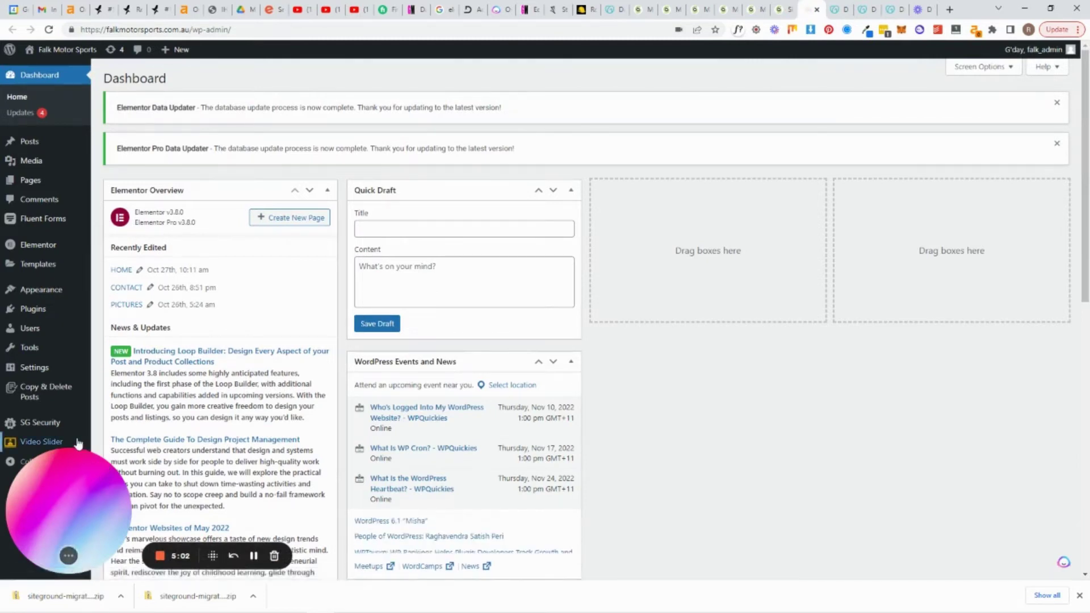
{"action": "mouse_move", "coordinate": [38, 313]}
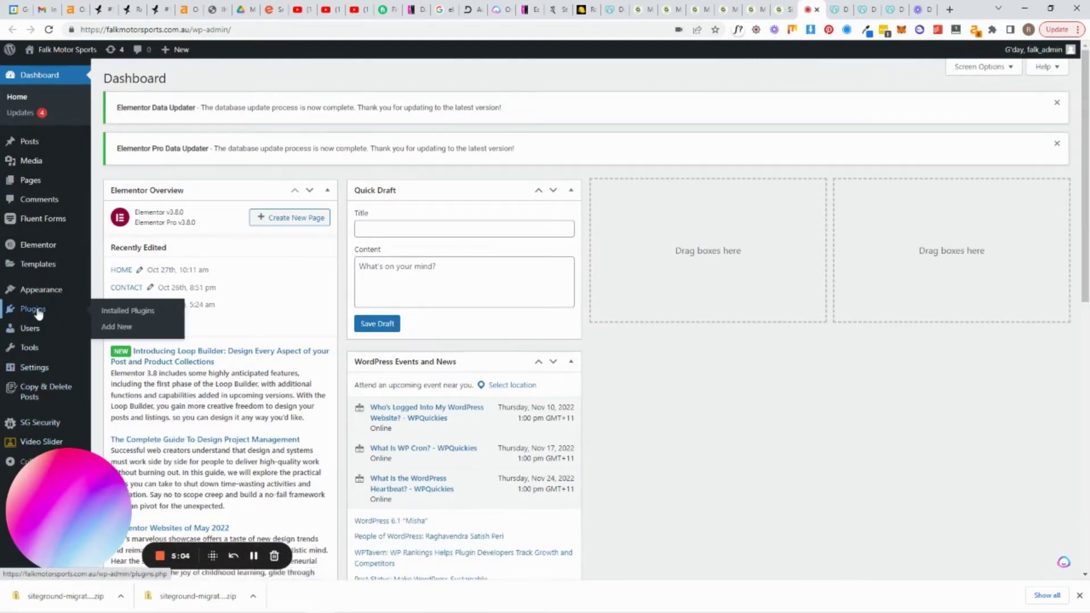
Go to Plugins > Add New and open the live site in a new tab
{"action": "left_click", "coordinate": [119, 328]}
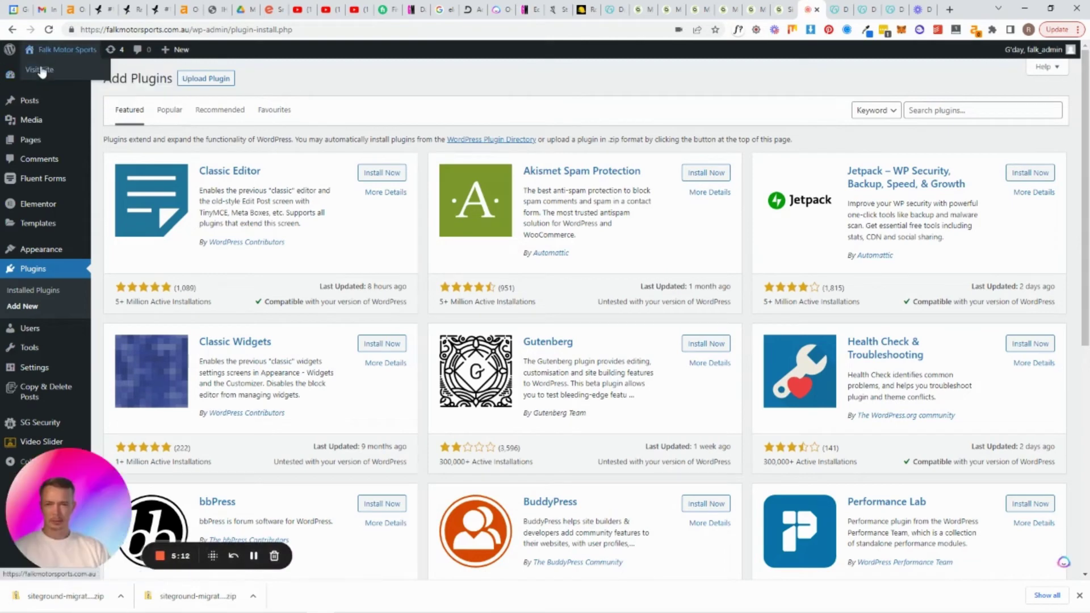
{"action": "right_click", "coordinate": [39, 68]}
{"action": "left_click", "coordinate": [71, 74]}
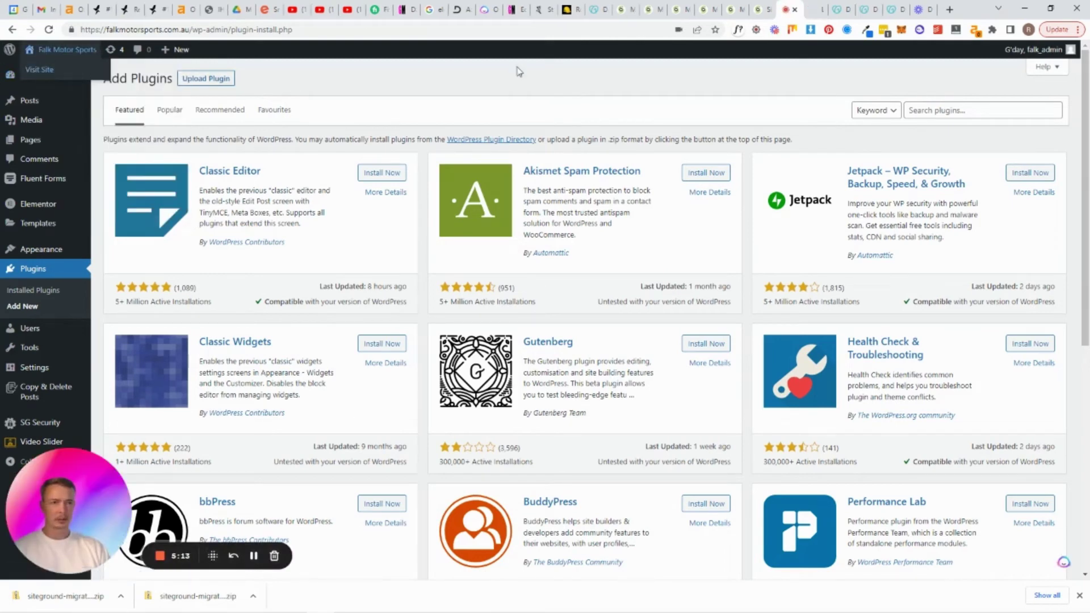
Look over the live Falk Motor Sports homepage, then return to Add Plugins
{"action": "left_click", "coordinate": [809, 10]}
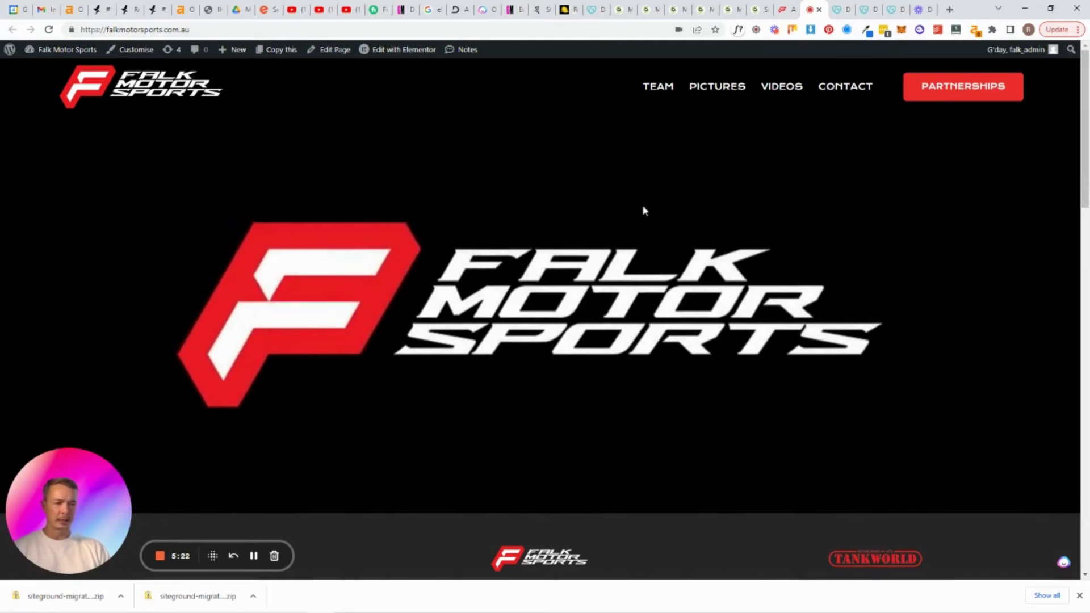
{"action": "scroll", "coordinate": [570, 359], "scroll_direction": "down", "scroll_amount": 2}
{"action": "scroll", "coordinate": [570, 362], "scroll_direction": "down", "scroll_amount": 5}
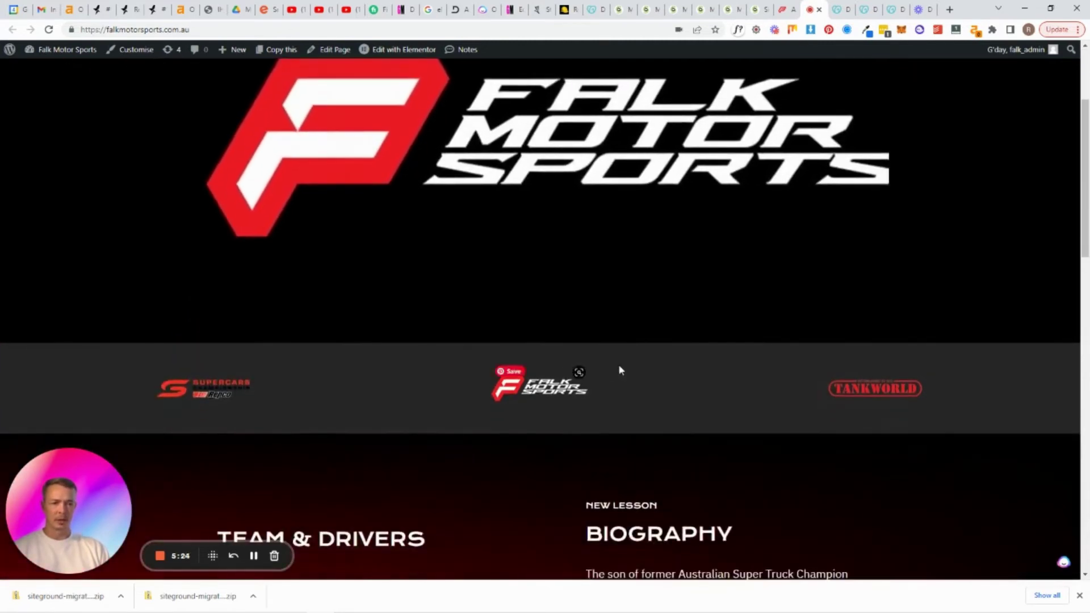
{"action": "scroll", "coordinate": [652, 375], "scroll_direction": "down", "scroll_amount": 14}
{"action": "scroll", "coordinate": [654, 386], "scroll_direction": "up", "scroll_amount": 20}
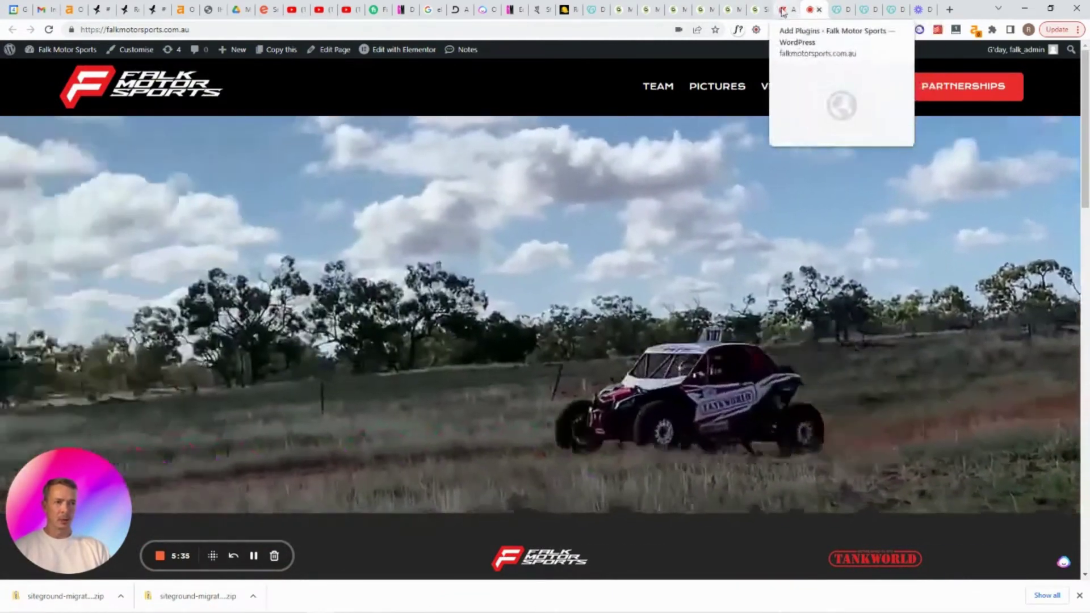
{"action": "left_click", "coordinate": [782, 10]}
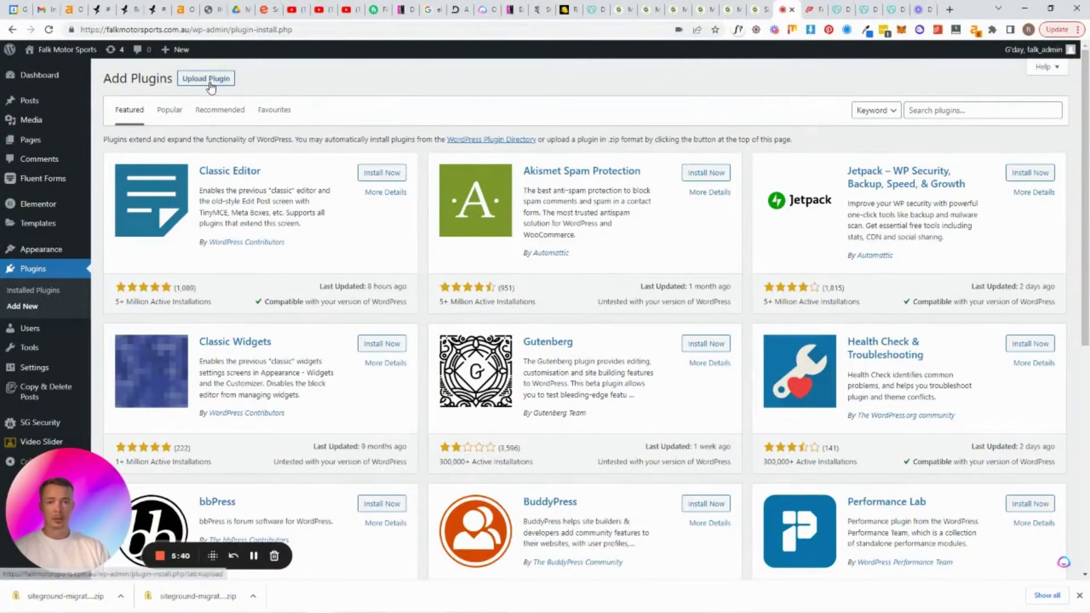
Upload the siteground-migrator zip, find version 2.0.3 already installed, and cancel the replacement
{"action": "left_click", "coordinate": [208, 81]}
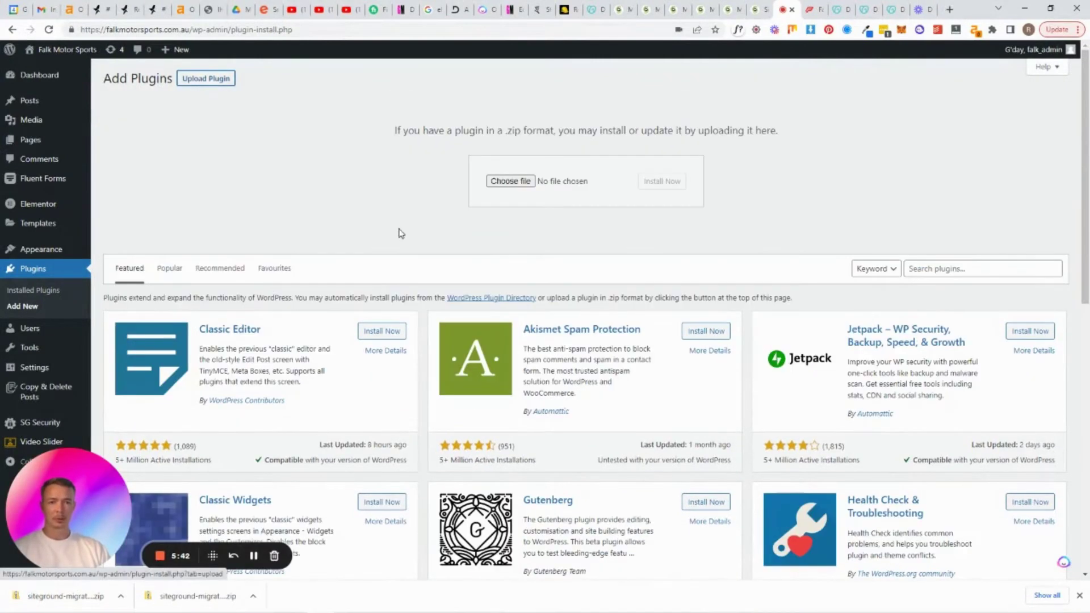
{"action": "left_click_drag", "start_coordinate": [66, 596], "coordinate": [512, 183]}
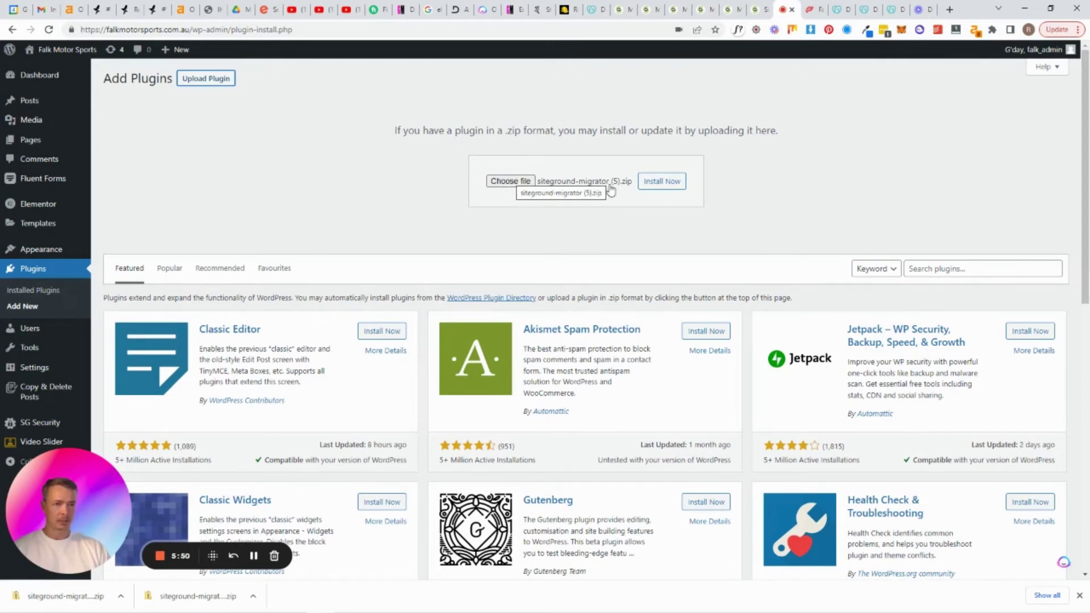
{"action": "left_click", "coordinate": [656, 187]}
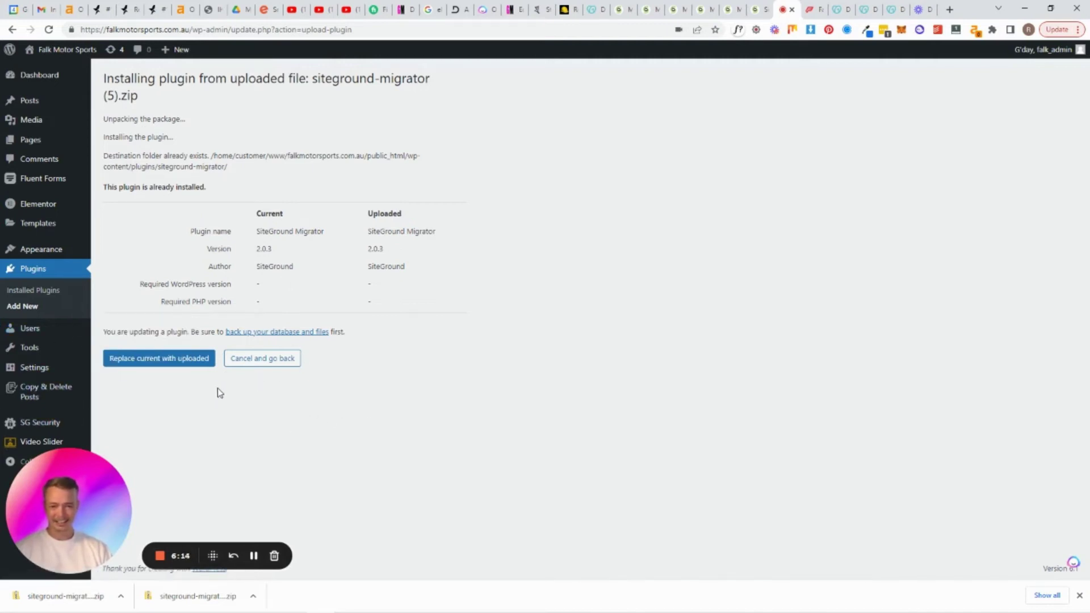
{"action": "left_click", "coordinate": [254, 364]}
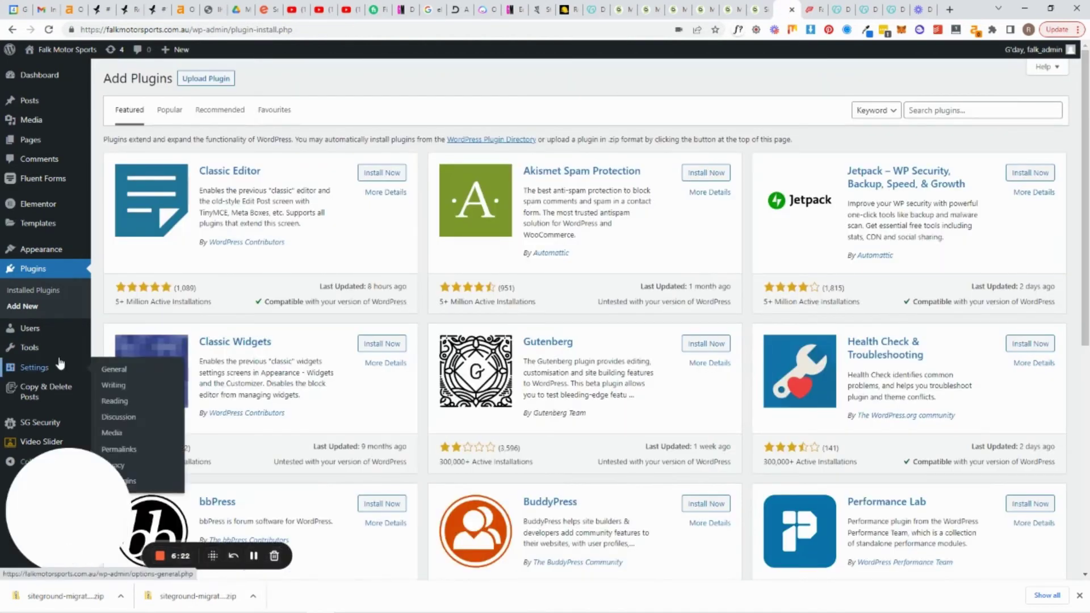
Confirm SiteGround Migrator is active in Installed Plugins and go to its Start New Migration page
{"action": "mouse_move", "coordinate": [53, 451]}
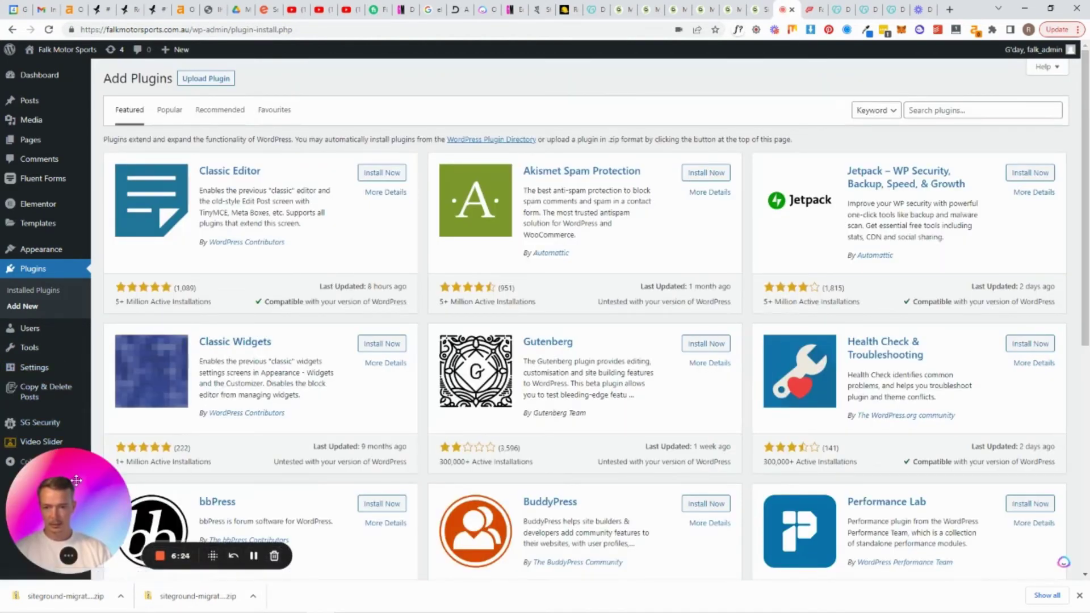
{"action": "mouse_move", "coordinate": [73, 500]}
{"action": "left_mouse_down"}
{"action": "mouse_move", "coordinate": [164, 489]}
{"action": "mouse_move", "coordinate": [73, 500]}
{"action": "left_mouse_up"}
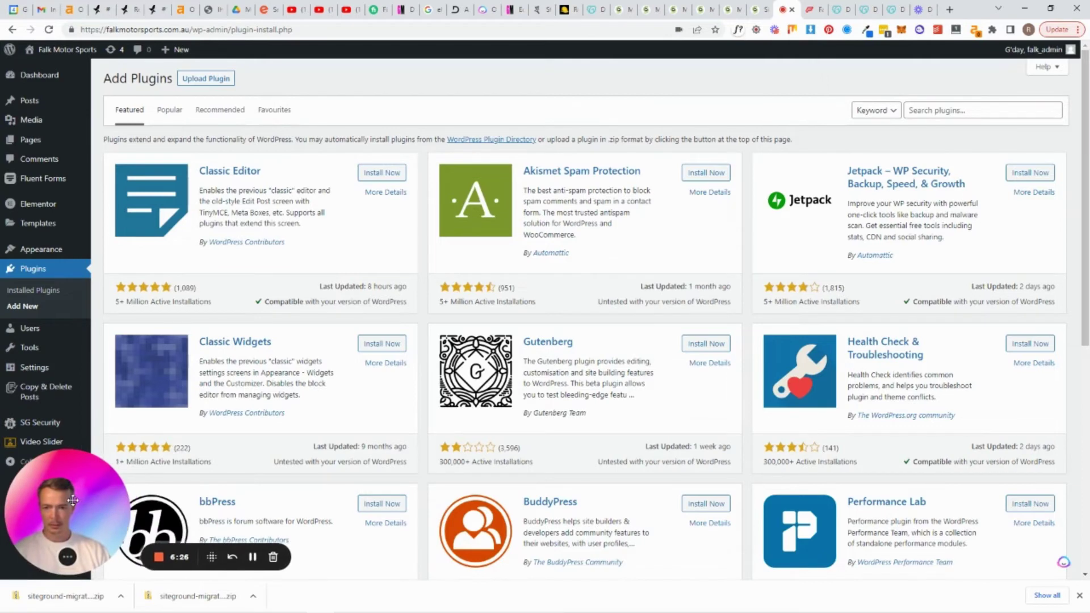
{"action": "left_click", "coordinate": [49, 282]}
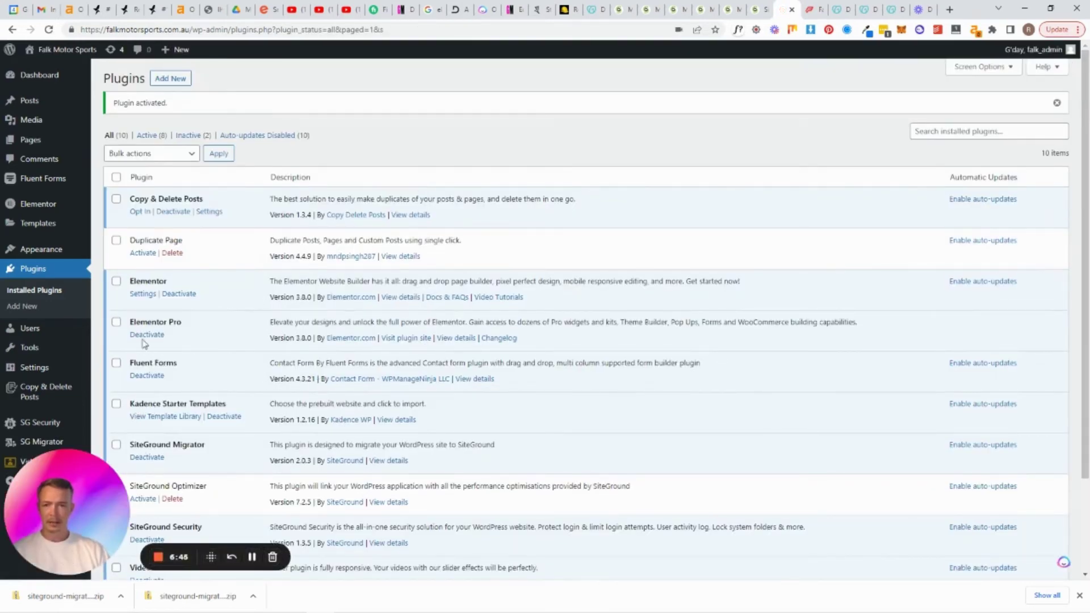
{"action": "scroll", "coordinate": [60, 347], "scroll_direction": "down", "scroll_amount": 1}
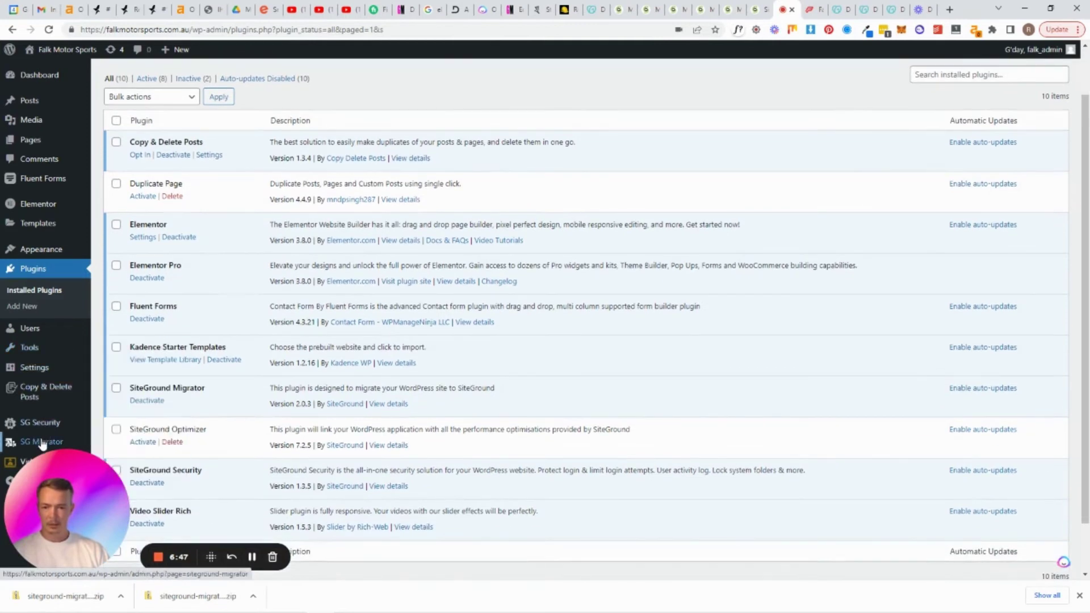
{"action": "left_click", "coordinate": [43, 442]}
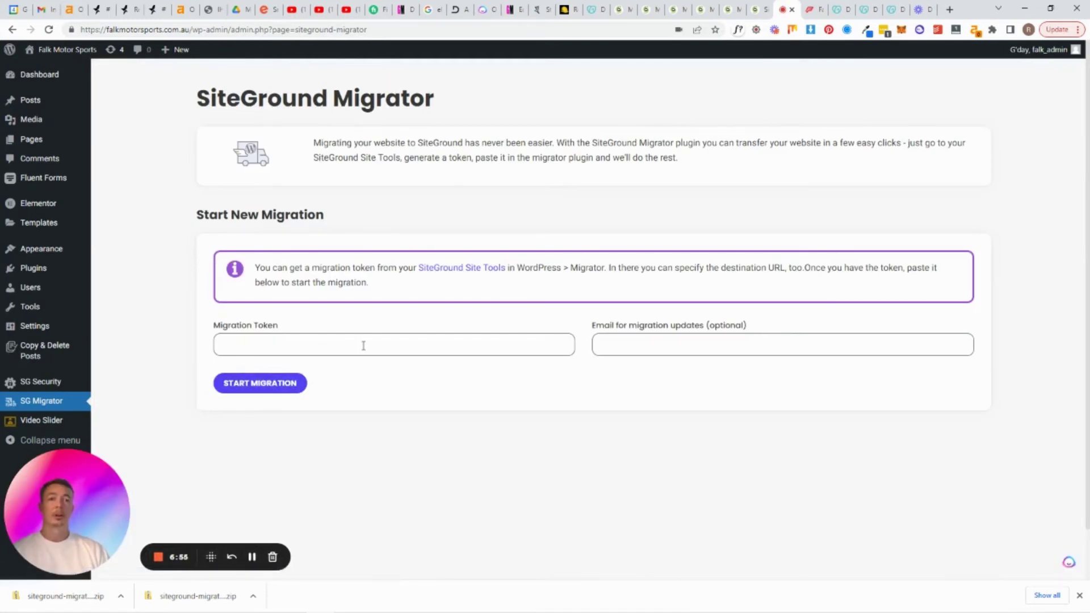
Paste the migration token into SiteGround Migrator's Migration Token field and start the migration
{"action": "left_click", "coordinate": [366, 346]}
{"action": "key", "text": "ctrl+v"}
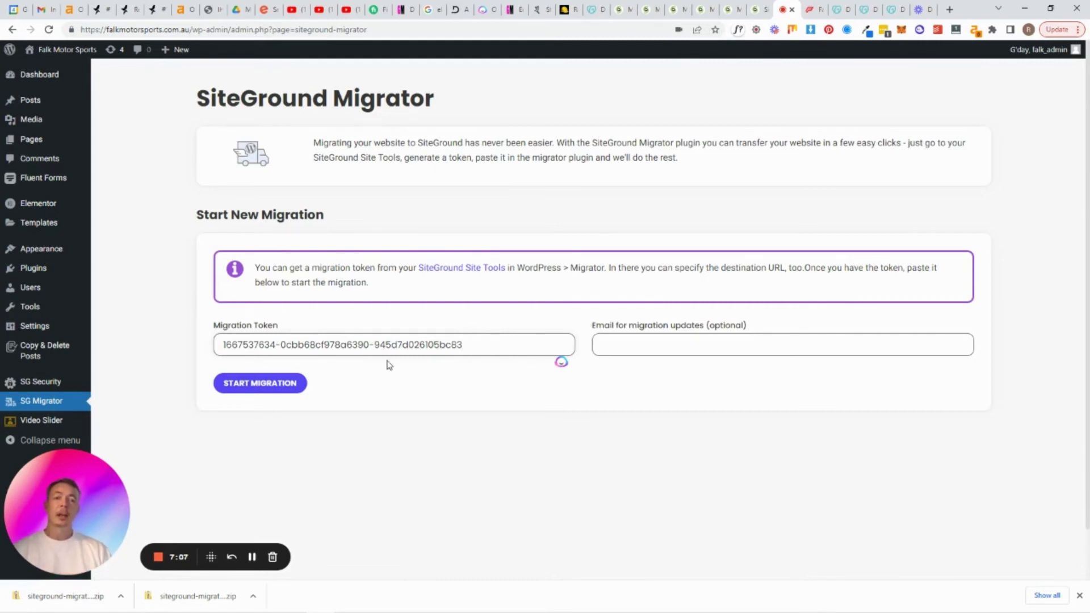
{"action": "left_click", "coordinate": [258, 383]}
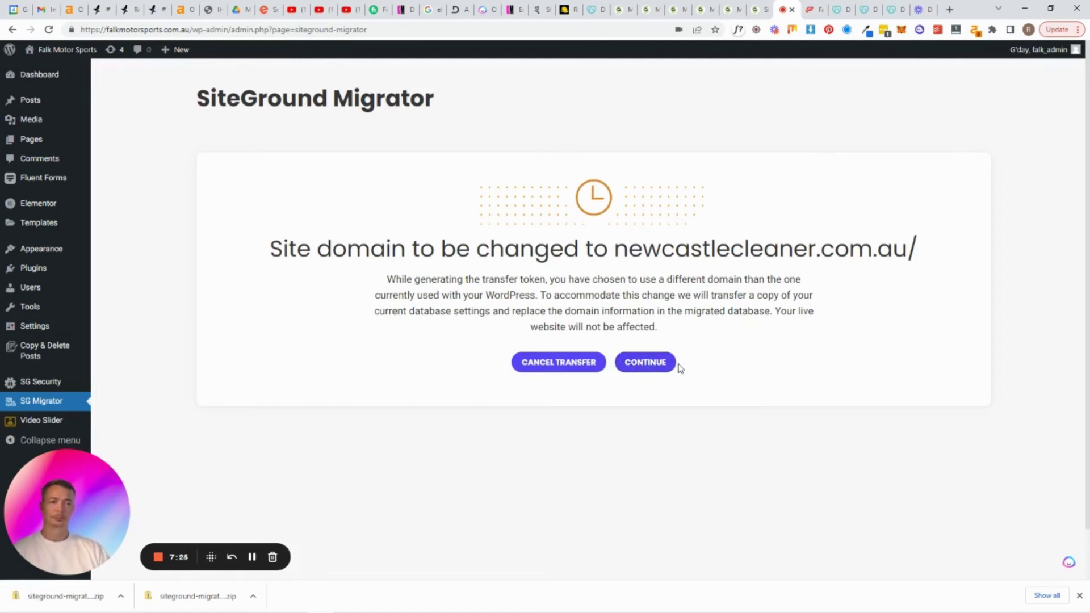
Accept the domain change to newcastlecleaner.com.au and wait for Data Transfer Complete
{"action": "left_click", "coordinate": [672, 365]}
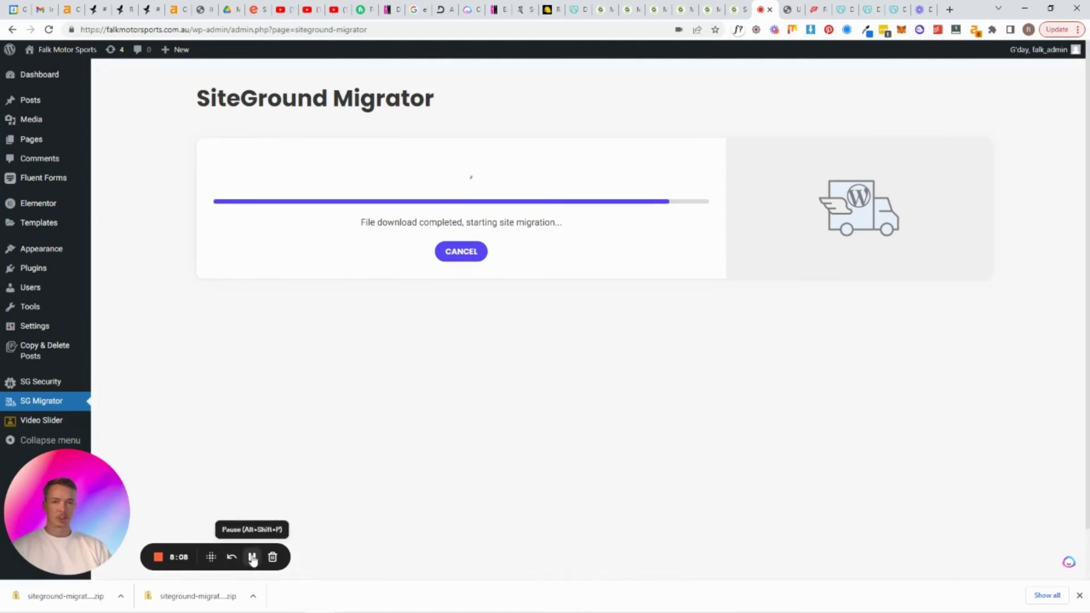
{"action": "left_click", "coordinate": [253, 558]}
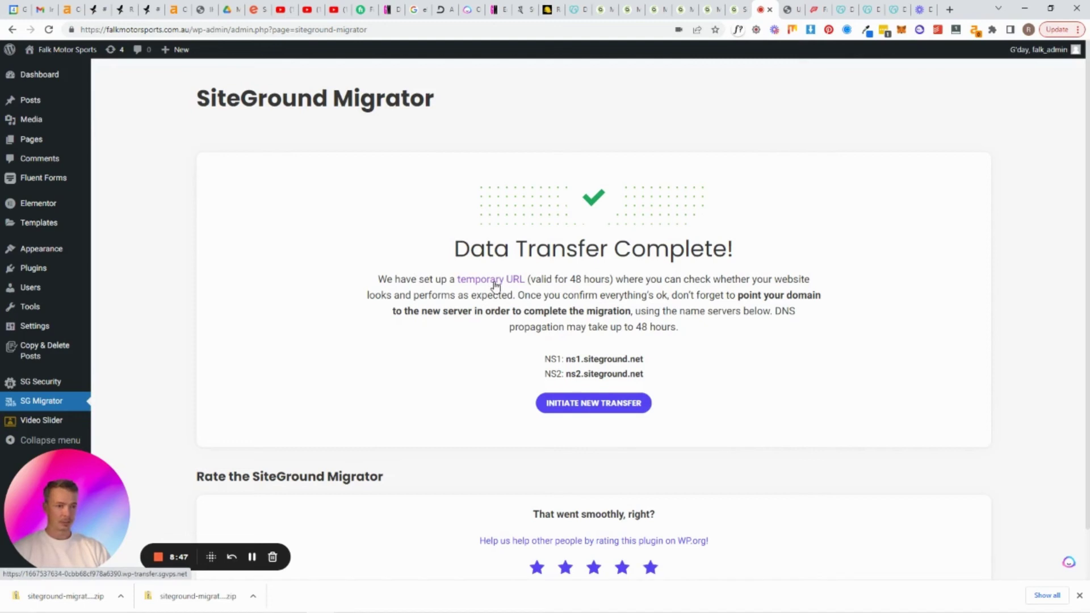
Preview the migrated site at its temporary sgvps.net URL in a new tab, then return to newcastlecleaner.com.au
{"action": "right_click", "coordinate": [496, 285]}
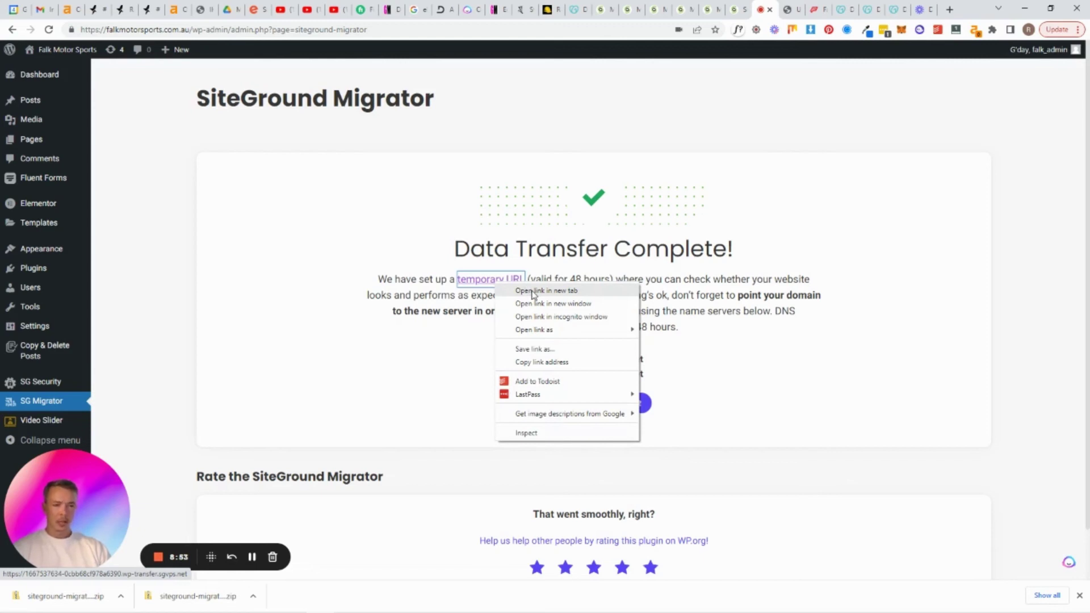
{"action": "left_click", "coordinate": [533, 291]}
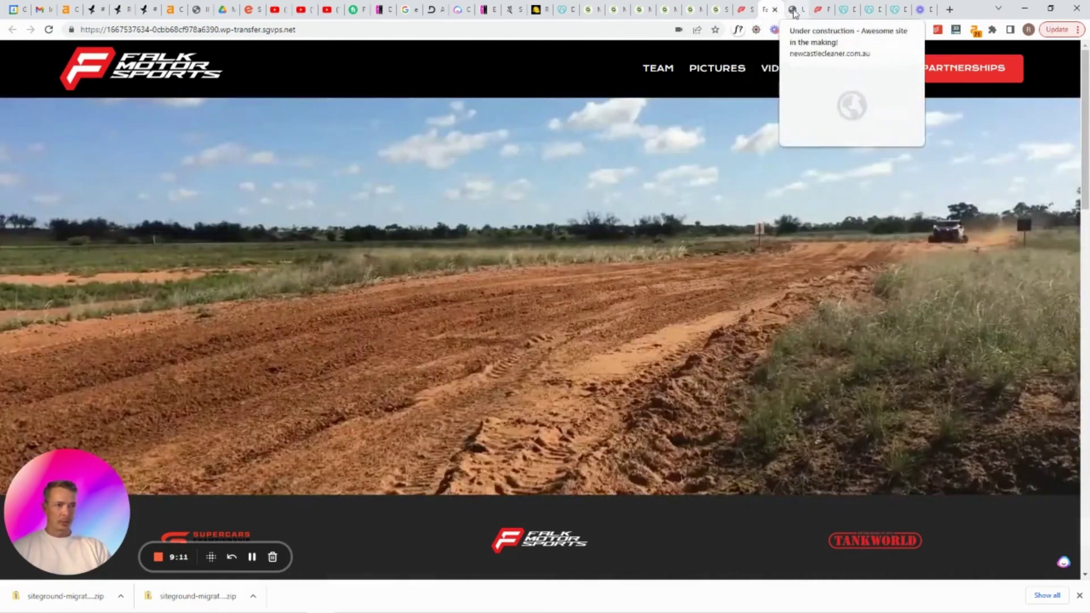
{"action": "left_click", "coordinate": [794, 10]}
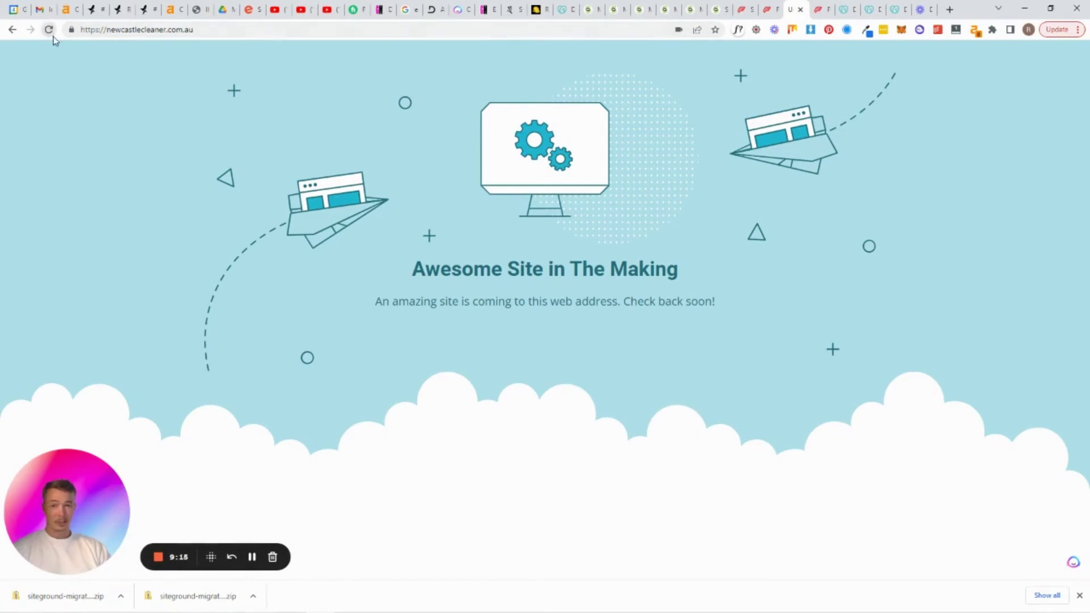
Reload newcastlecleaner.com.au to see the Falk Motor Sports site, then return to SiteGround Site Tools
{"action": "key", "text": "F5"}
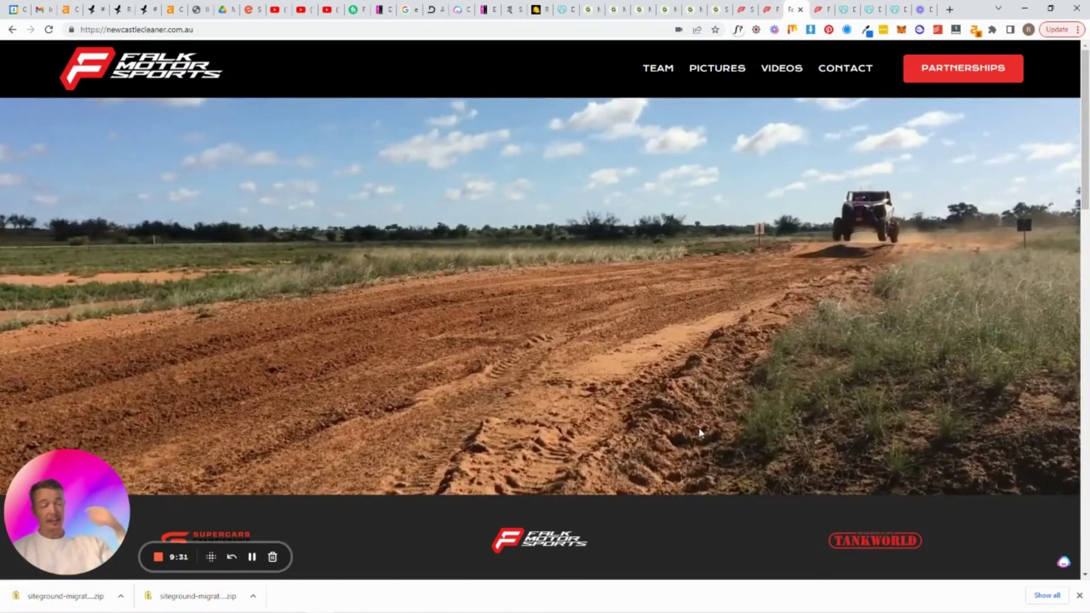
{"action": "left_click", "coordinate": [818, 9]}
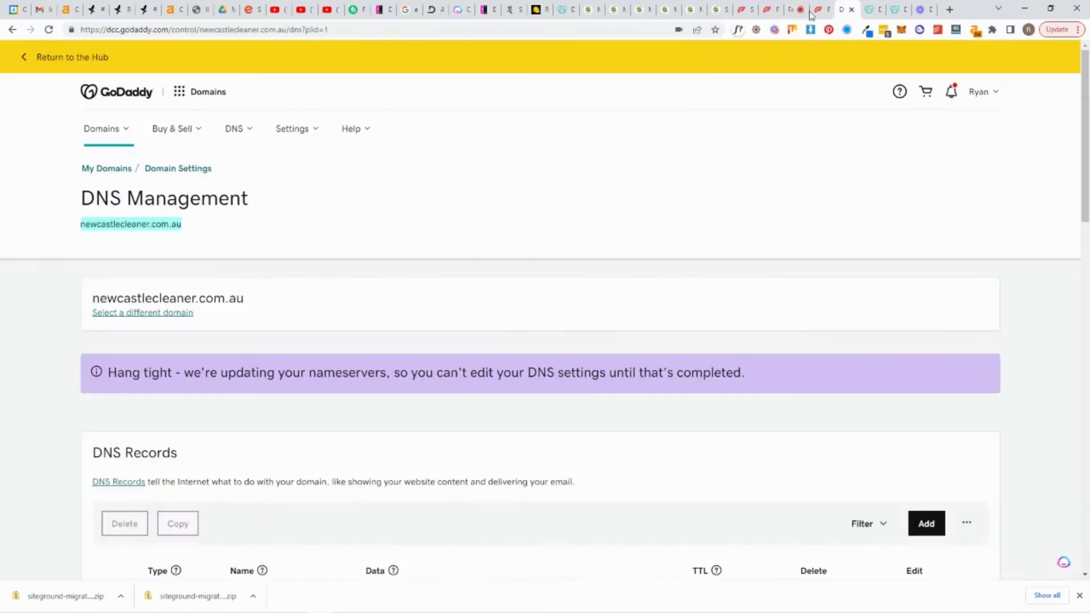
{"action": "left_click", "coordinate": [716, 9]}
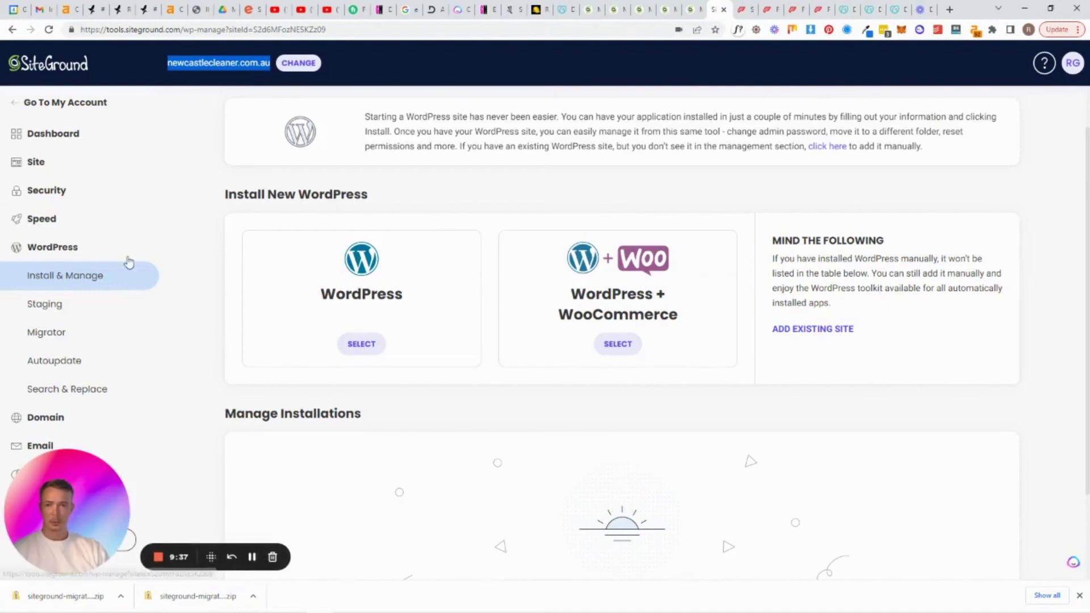
Reload Install & Manage to list newcastlecleaner.com.au/ with WordPress 6.1, leaving the site selector unchanged
{"action": "left_click", "coordinate": [48, 28]}
{"action": "scroll", "coordinate": [554, 451], "scroll_direction": "down", "scroll_amount": 2}
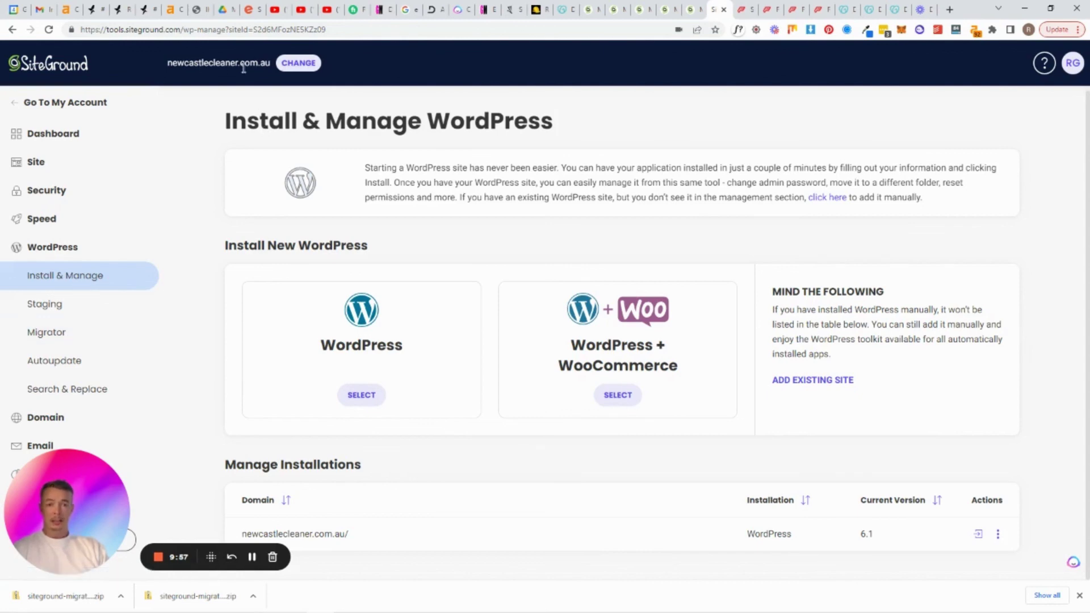
{"action": "left_click", "coordinate": [286, 64]}
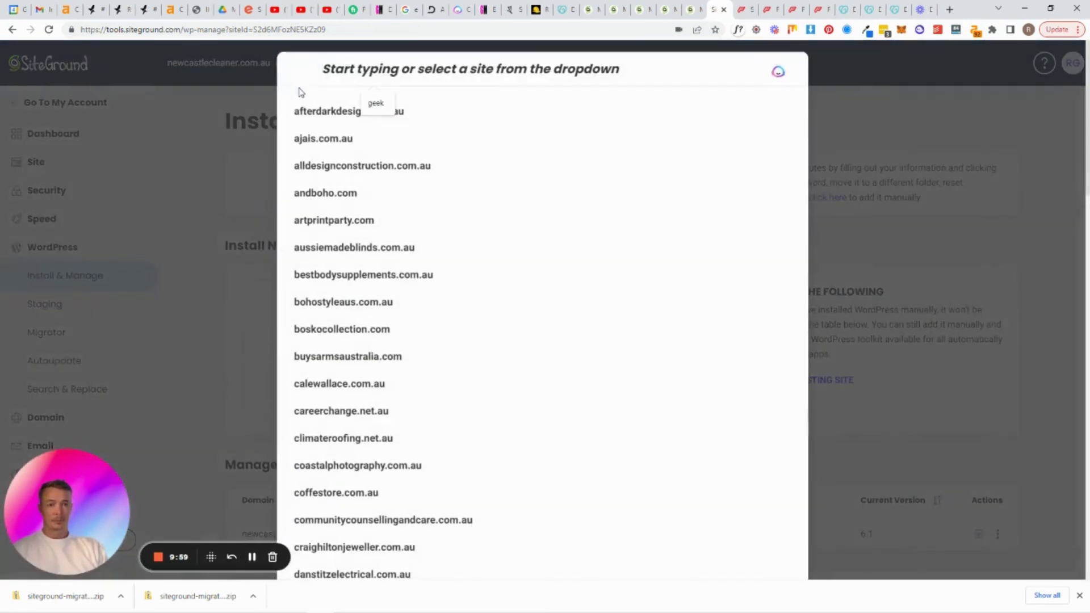
{"action": "left_click", "coordinate": [265, 67]}
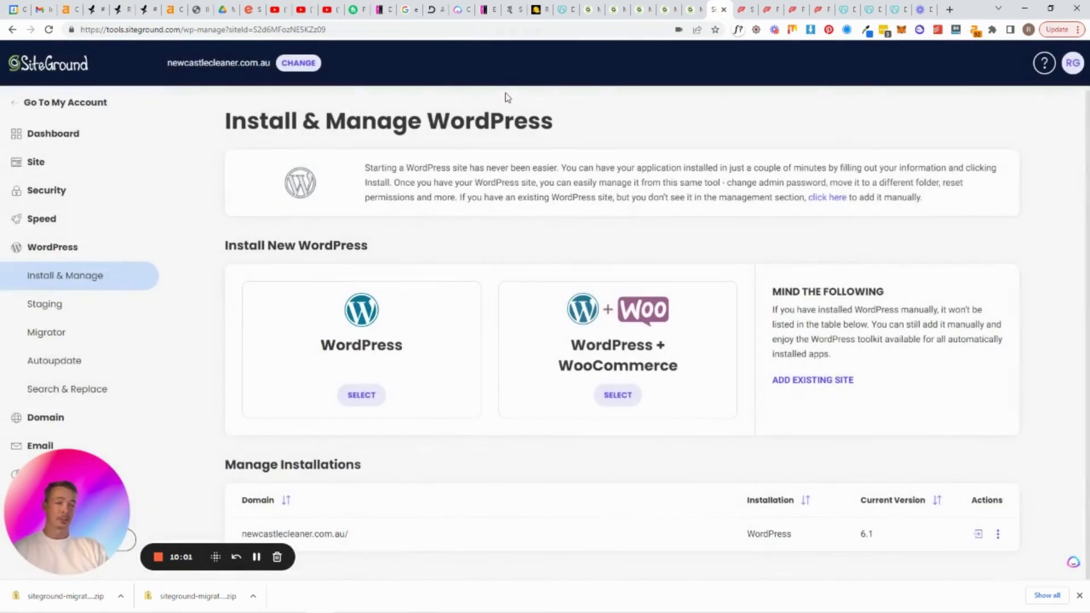